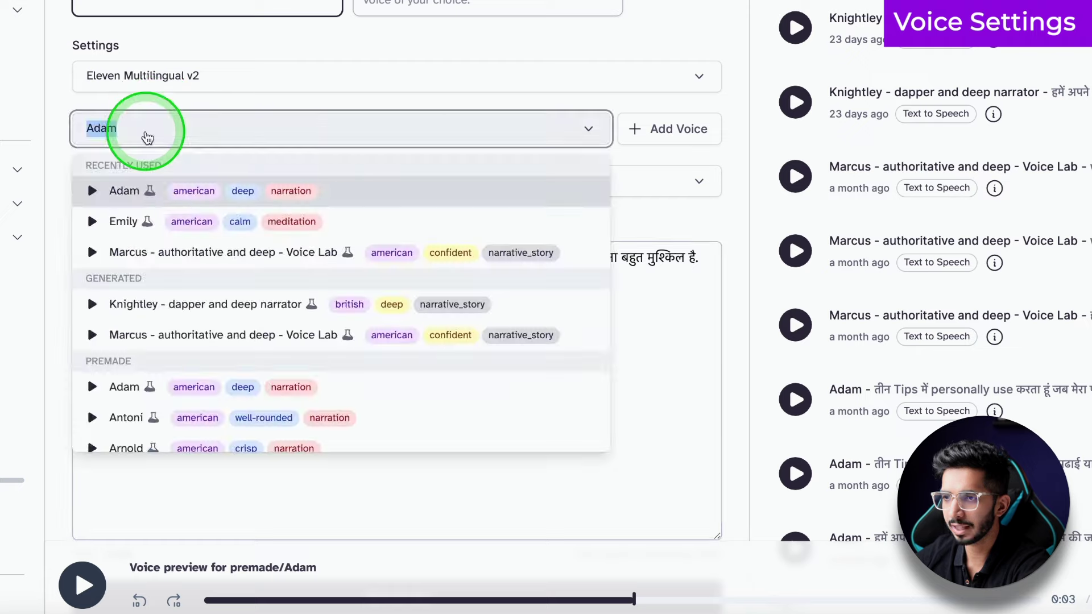
Keep the Adam voice selected and generate speech from the Hindi text with Eleven Multilingual v2
{"action": "left_click", "coordinate": [61, 227]}
{"action": "scroll", "coordinate": [288, 342], "scroll_direction": "down", "scroll_amount": 4}
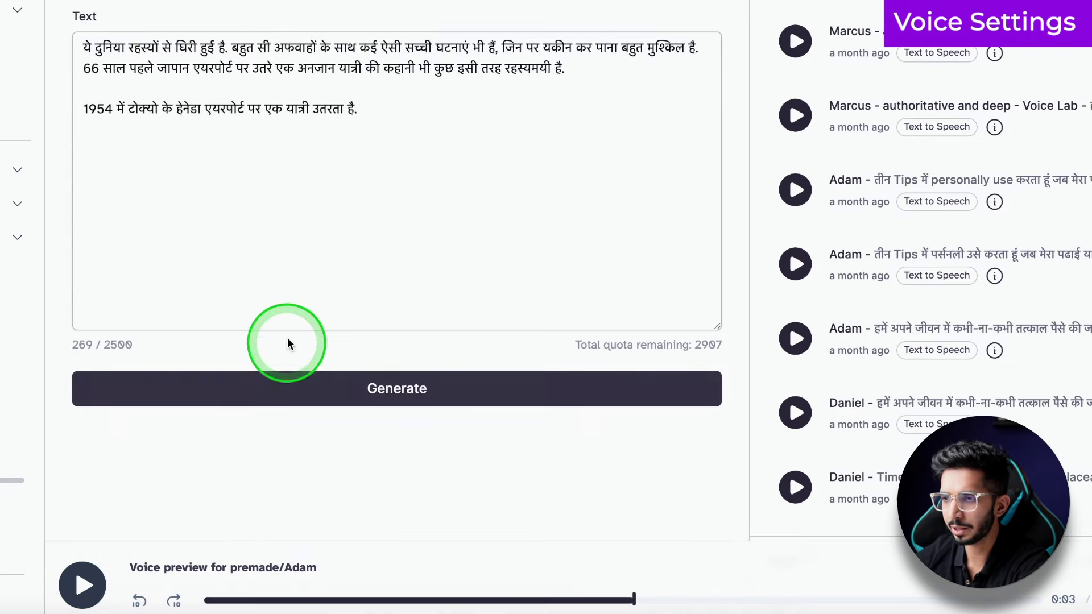
{"action": "left_click", "coordinate": [280, 381]}
Check the text's character count and the total character quota remaining
{"action": "scroll", "coordinate": [277, 380], "scroll_direction": "up", "scroll_amount": 2}
{"action": "left_click", "coordinate": [163, 484]}
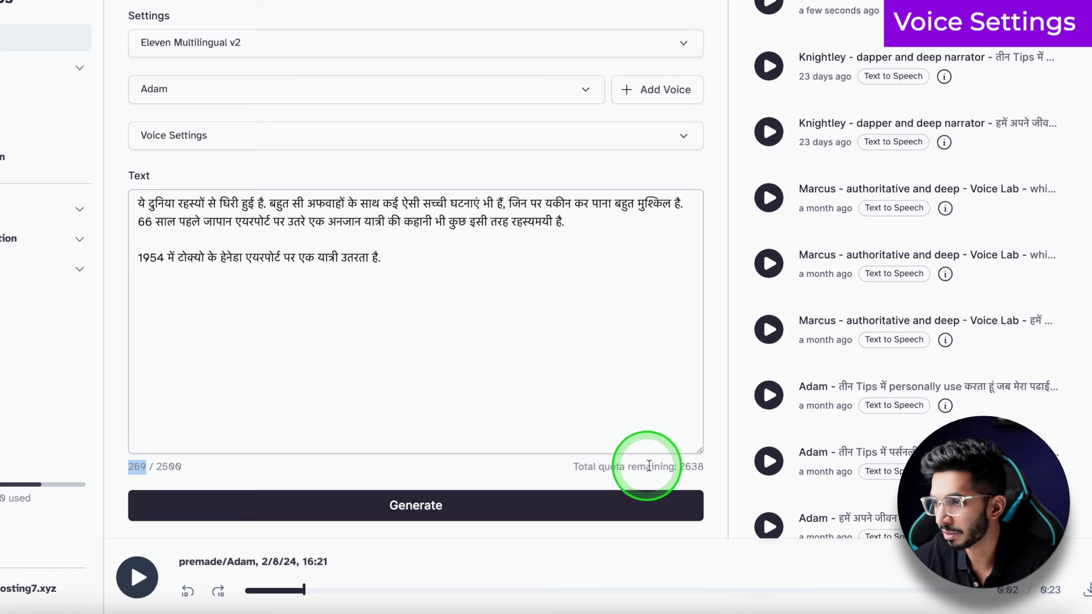
{"action": "mouse_move", "coordinate": [707, 469]}
{"action": "left_mouse_down"}
{"action": "mouse_move", "coordinate": [603, 486]}
{"action": "mouse_move", "coordinate": [690, 477]}
{"action": "left_mouse_up"}
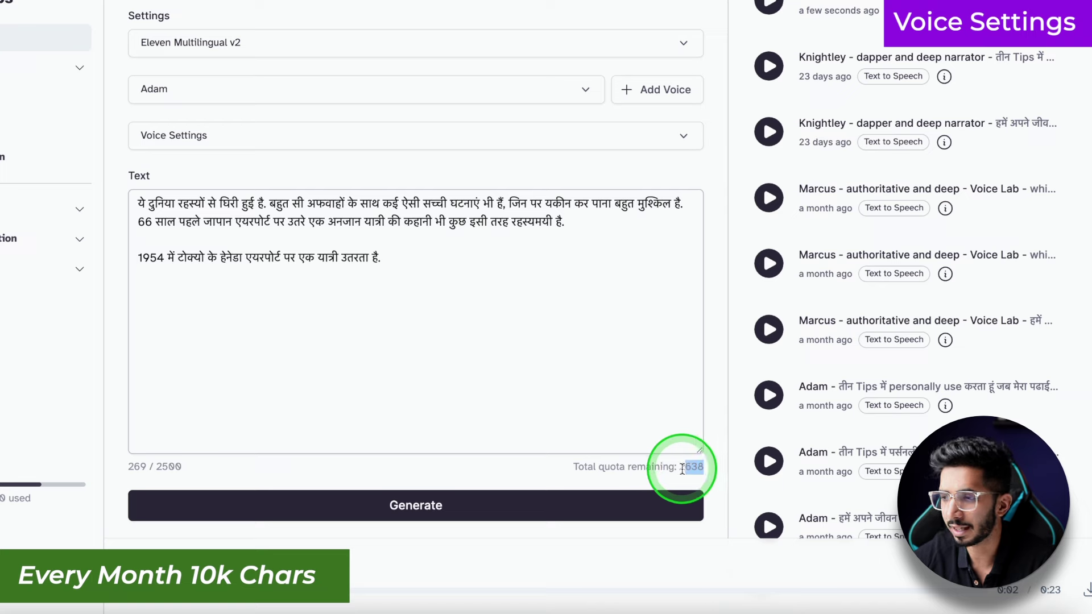
Listen to the generated Adam speech with the volume raised, and pause the playback
{"action": "left_click", "coordinate": [439, 224]}
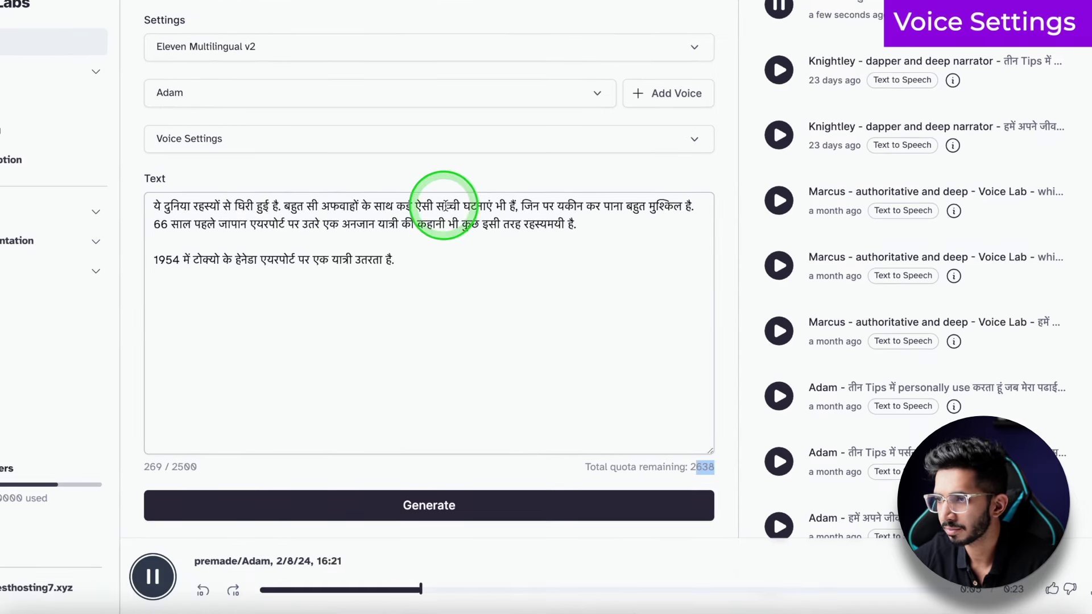
{"action": "key", "text": "XF86AudioRaiseVolume"}
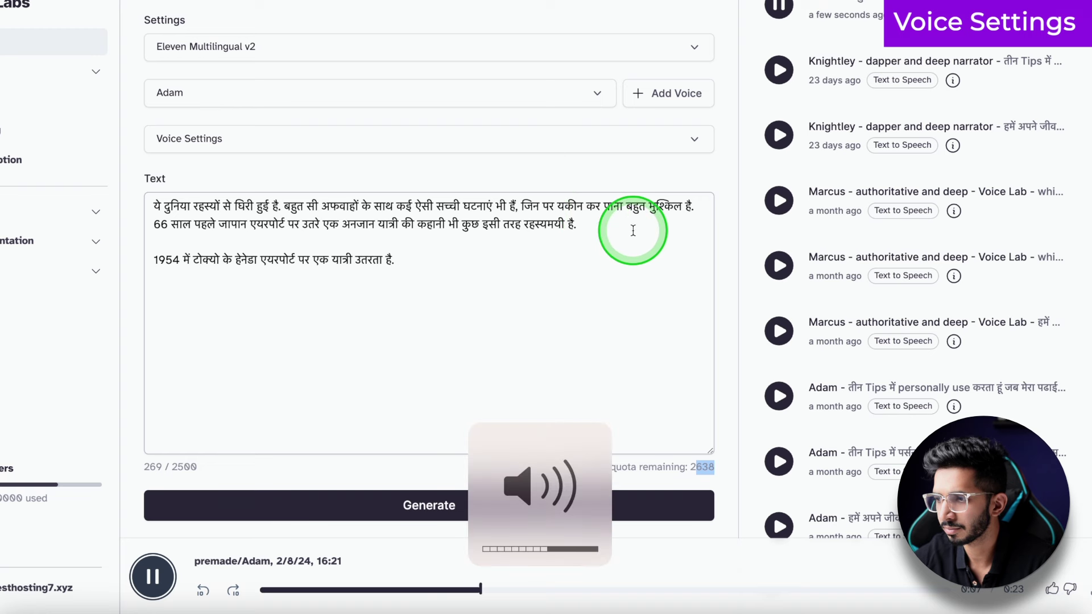
{"action": "left_click", "coordinate": [147, 576]}
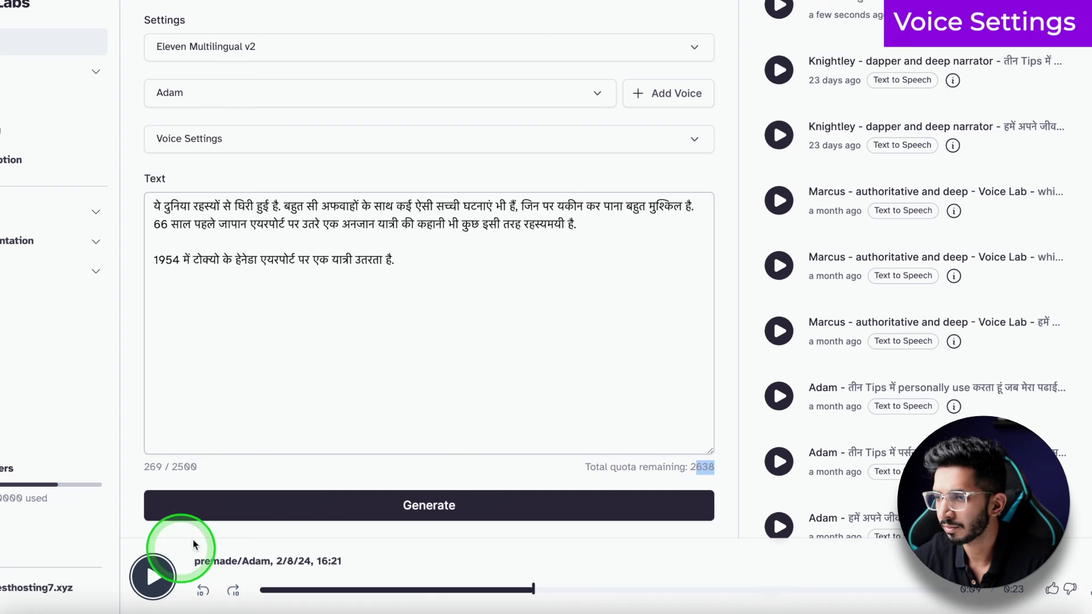
Download the generated Adam speech and save it in the Downloads folder under the suggested file name
{"action": "scroll", "coordinate": [903, 402], "scroll_direction": "up", "scroll_amount": 1}
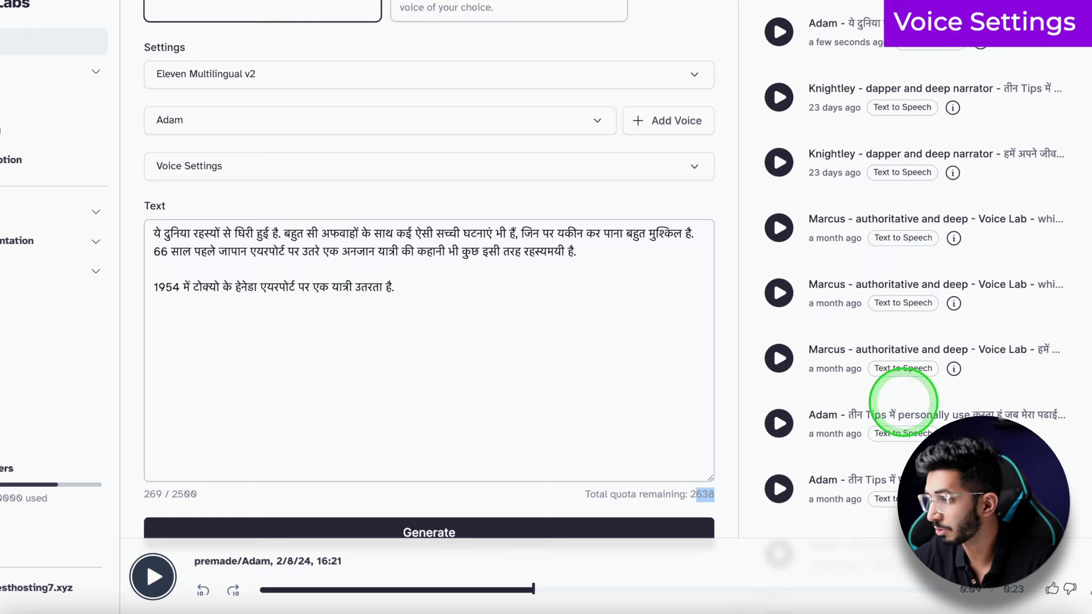
{"action": "left_click", "coordinate": [1089, 589]}
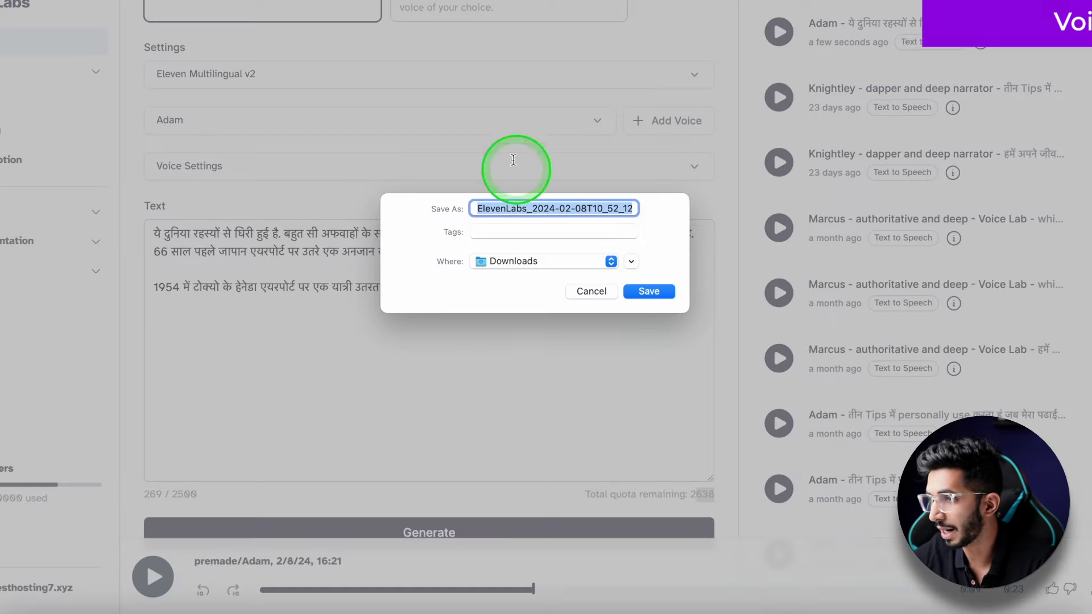
{"action": "left_click", "coordinate": [639, 291]}
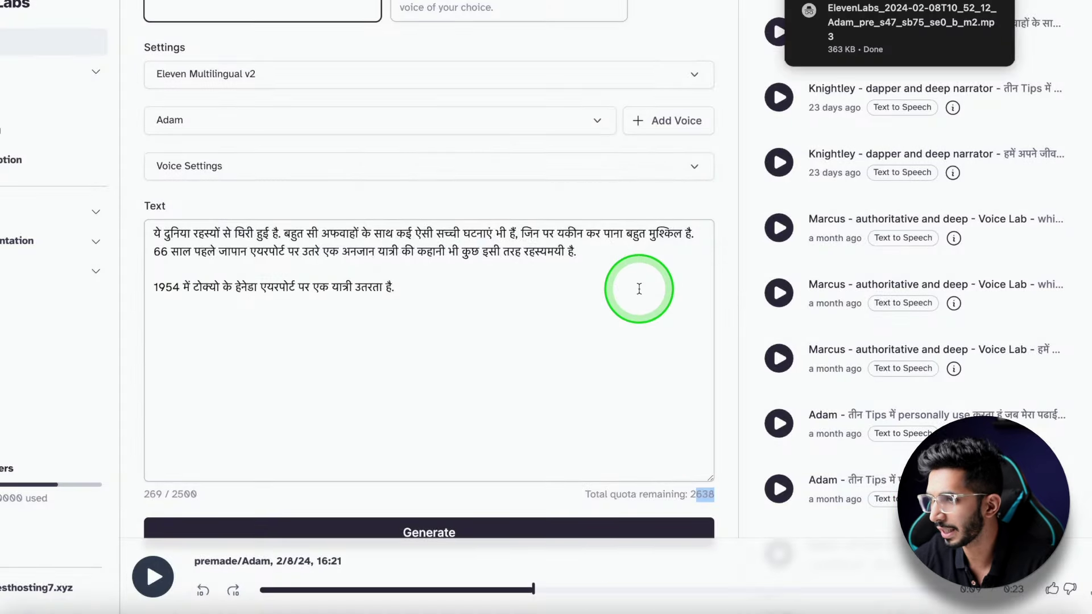
Switch Speech Synthesis to Speech to Speech mode and review its audio upload and recording options
{"action": "left_click", "coordinate": [478, 146]}
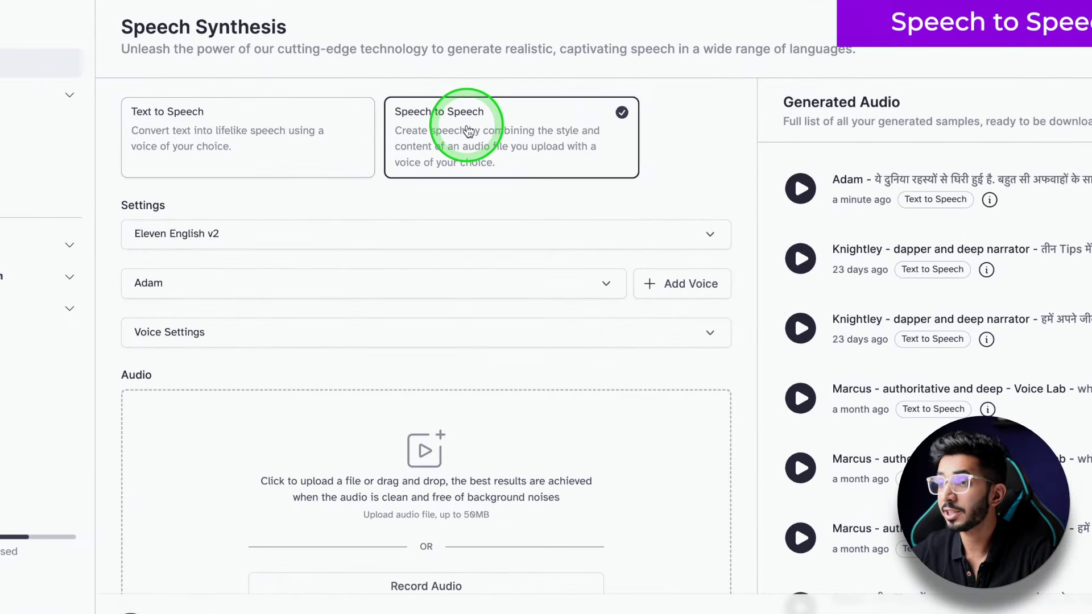
{"action": "scroll", "coordinate": [375, 332], "scroll_direction": "down", "scroll_amount": 2}
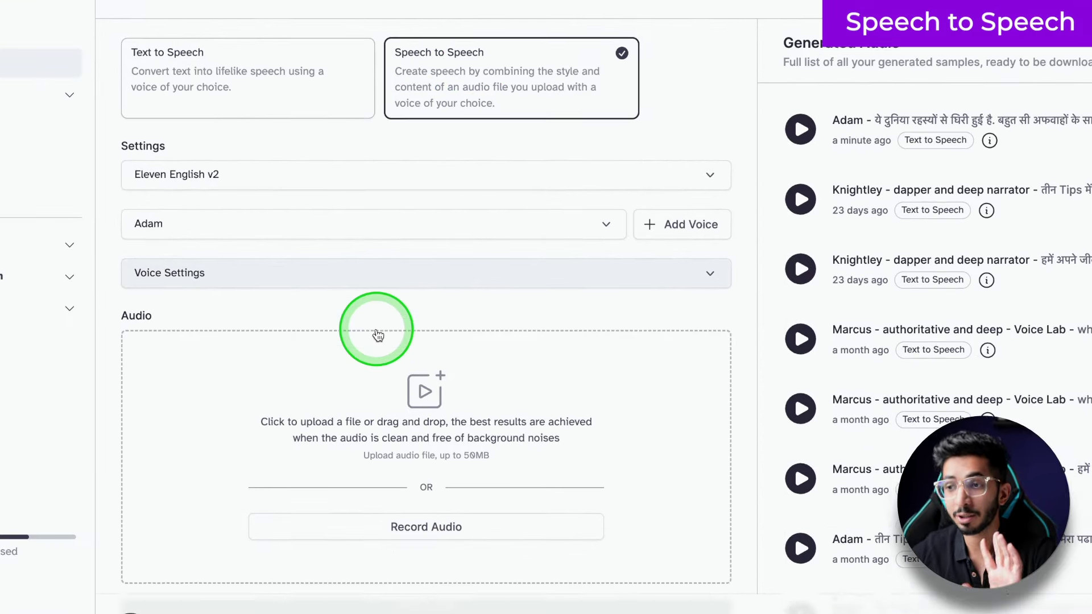
{"action": "scroll", "coordinate": [379, 335], "scroll_direction": "up", "scroll_amount": 1}
{"action": "scroll", "coordinate": [379, 336], "scroll_direction": "down", "scroll_amount": 2}
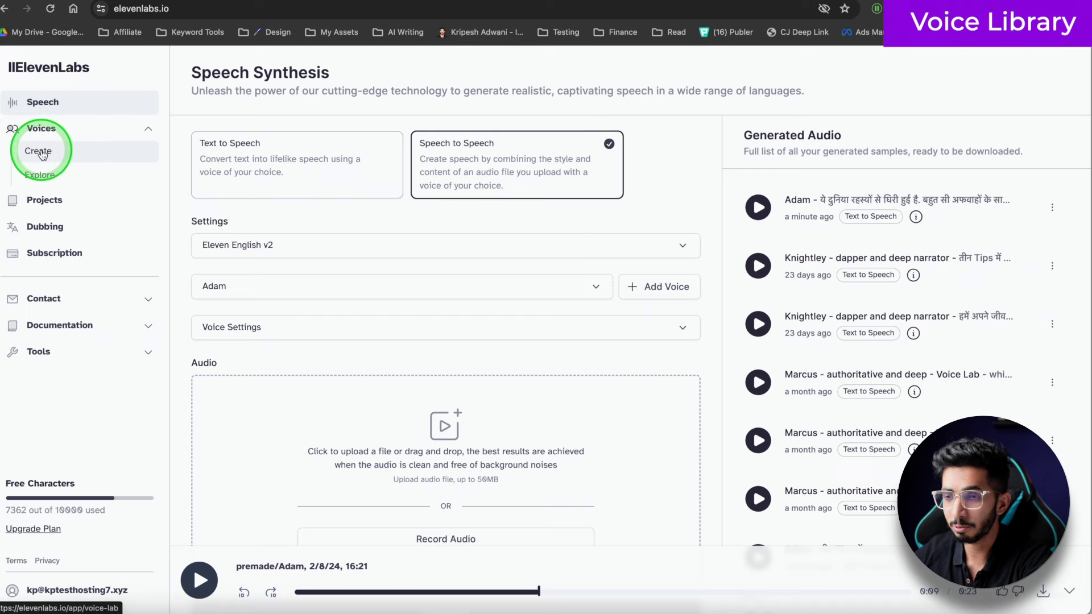
Open the Voice Library, browse the community voices and search them for "indian"
{"action": "left_click", "coordinate": [41, 181]}
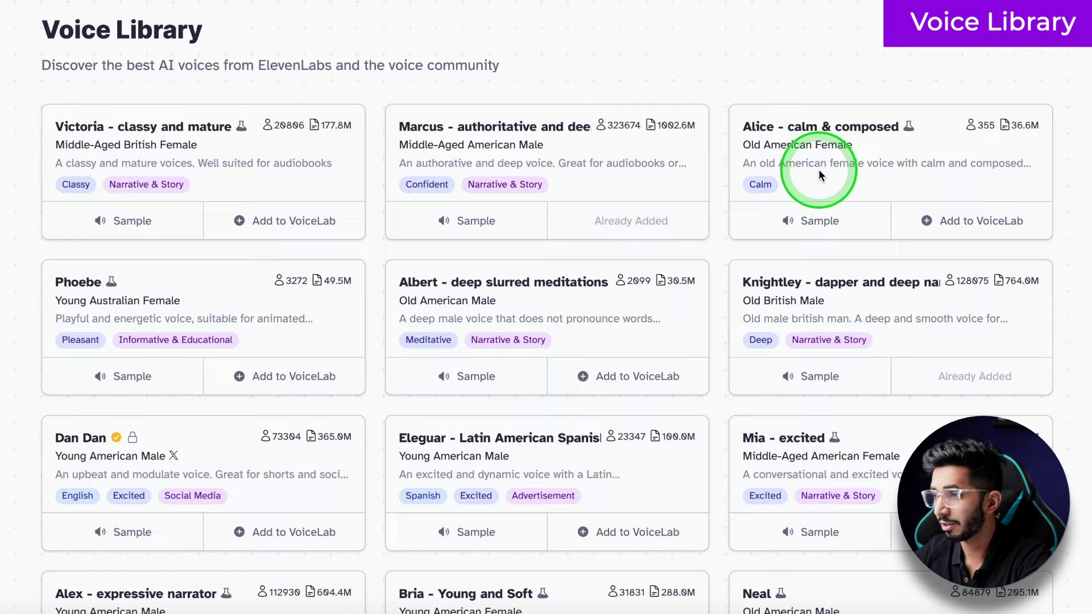
{"action": "scroll", "coordinate": [578, 184], "scroll_direction": "down", "scroll_amount": 8}
{"action": "scroll", "coordinate": [577, 184], "scroll_direction": "up", "scroll_amount": 8}
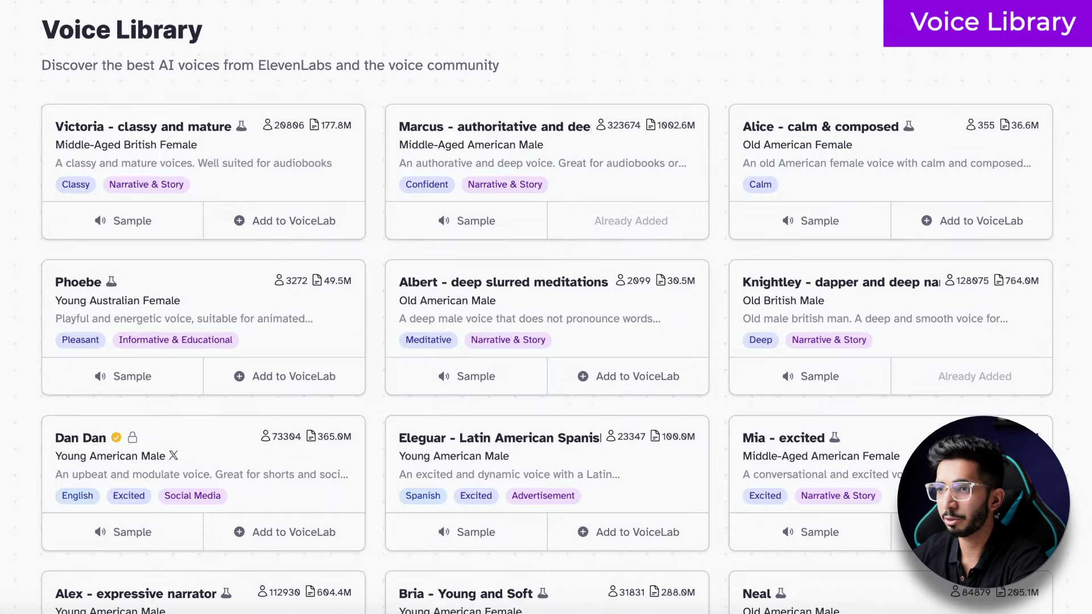
{"action": "left_click", "coordinate": [153, 27]}
{"action": "type", "text": "indian"}
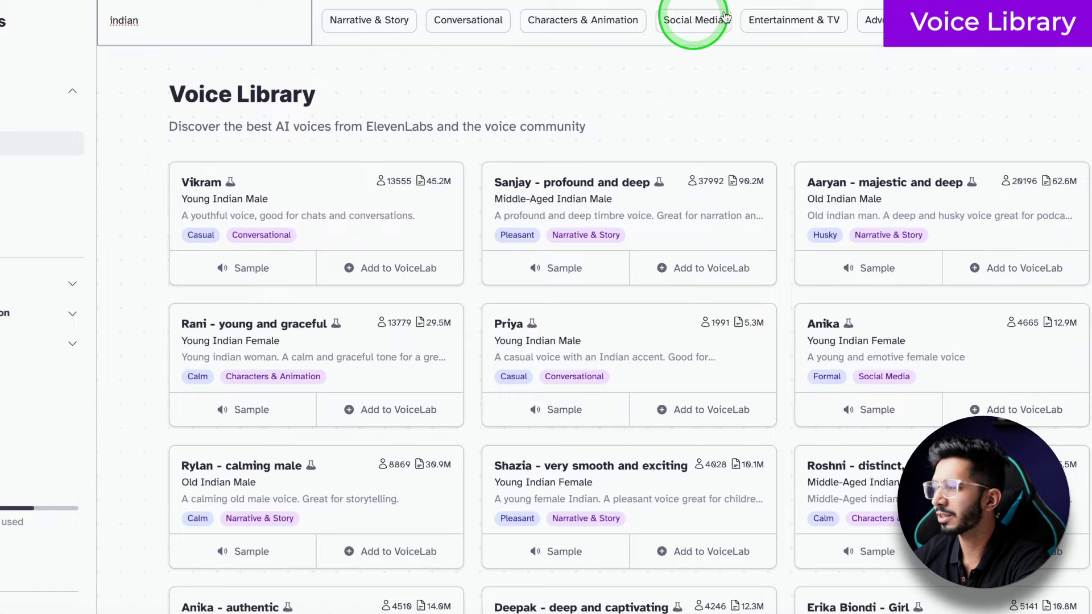
Browse the Indian voices and preview the sample of "Shazia - very smooth and exciting"
{"action": "scroll", "coordinate": [628, 134], "scroll_direction": "down", "scroll_amount": 10}
{"action": "scroll", "coordinate": [629, 133], "scroll_direction": "up", "scroll_amount": 10}
{"action": "scroll", "coordinate": [628, 134], "scroll_direction": "down", "scroll_amount": 3}
{"action": "scroll", "coordinate": [628, 135], "scroll_direction": "down", "scroll_amount": 2}
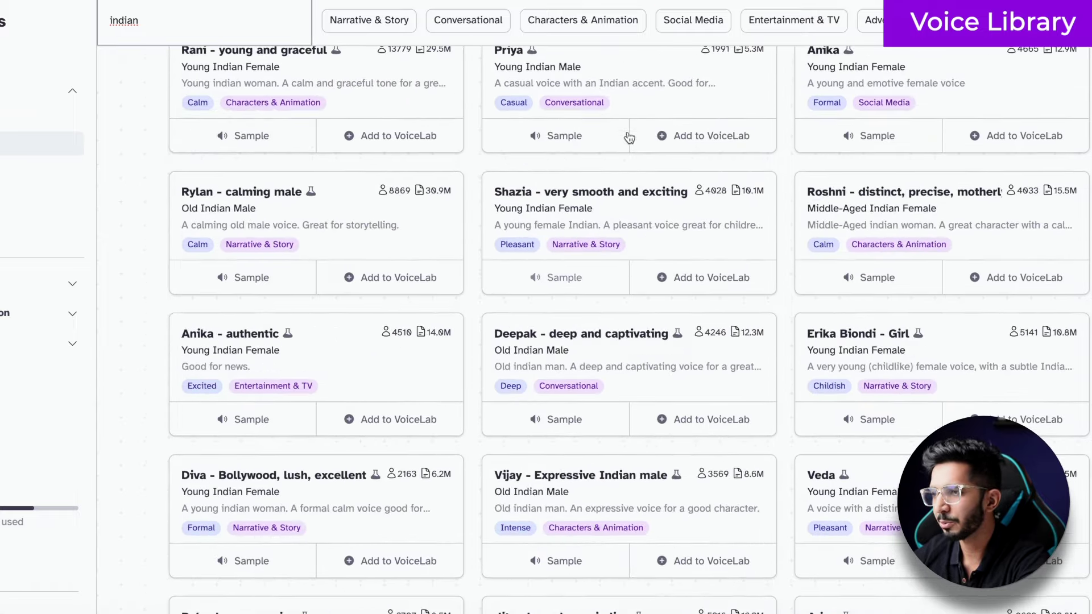
{"action": "left_click", "coordinate": [559, 282]}
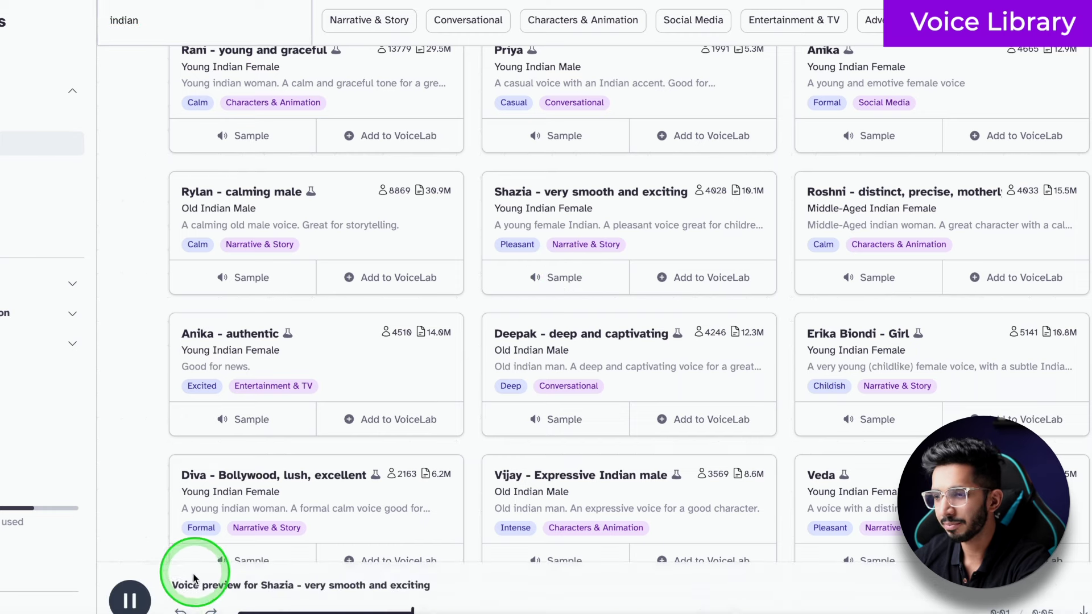
{"action": "left_click", "coordinate": [130, 604]}
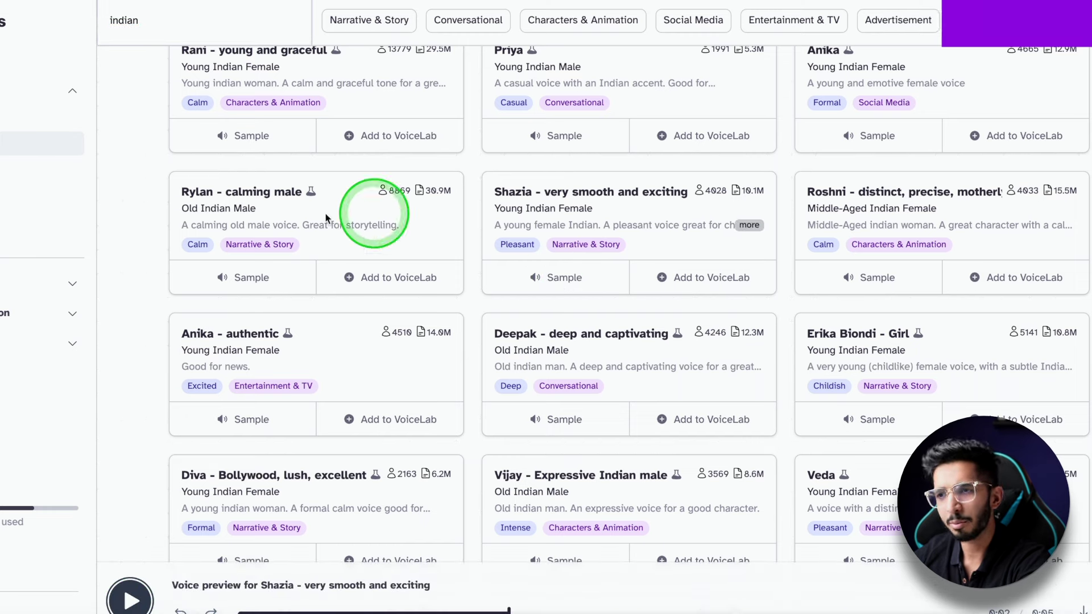
{"action": "scroll", "coordinate": [97, 244], "scroll_direction": "up", "scroll_amount": 3}
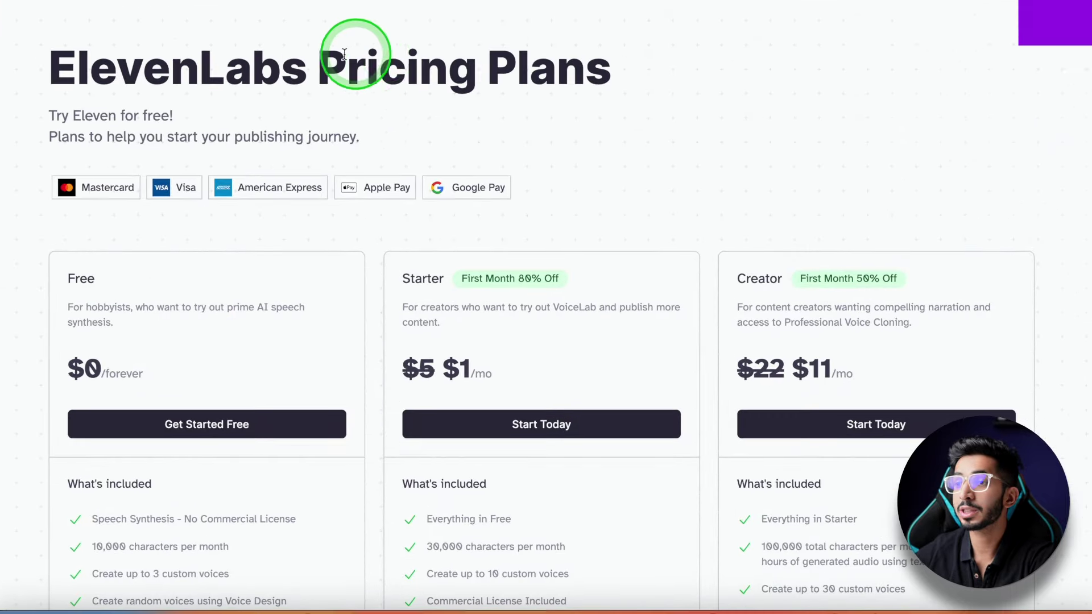
Compare the discounted monthly prices of the Starter and Creator plans on the pricing page
{"action": "scroll", "coordinate": [375, 62], "scroll_direction": "down", "scroll_amount": 3}
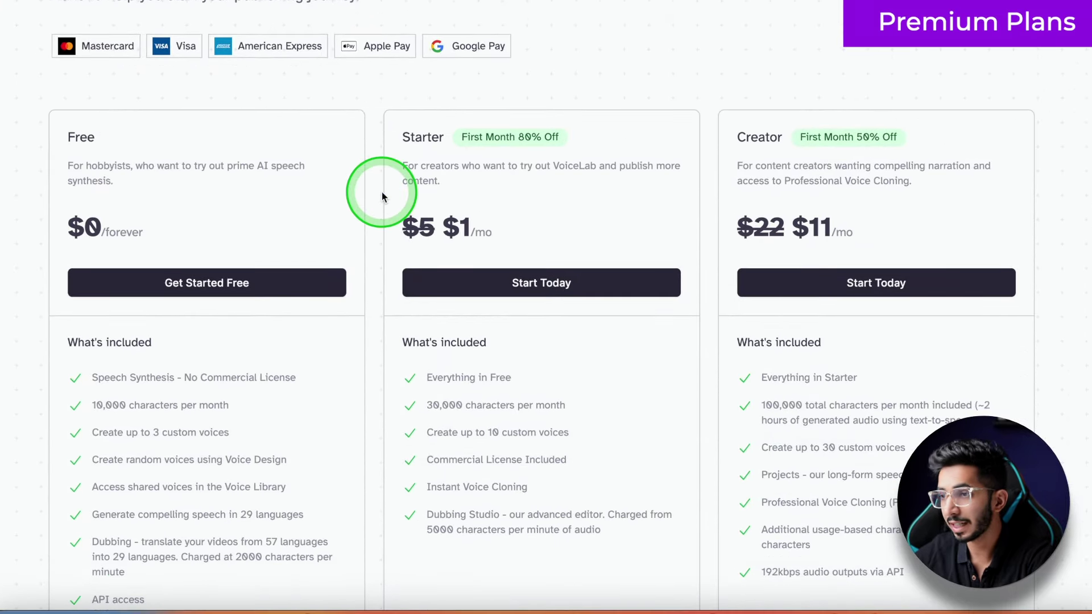
{"action": "left_click_drag", "start_coordinate": [415, 178], "coordinate": [449, 209]}
{"action": "left_click", "coordinate": [445, 216]}
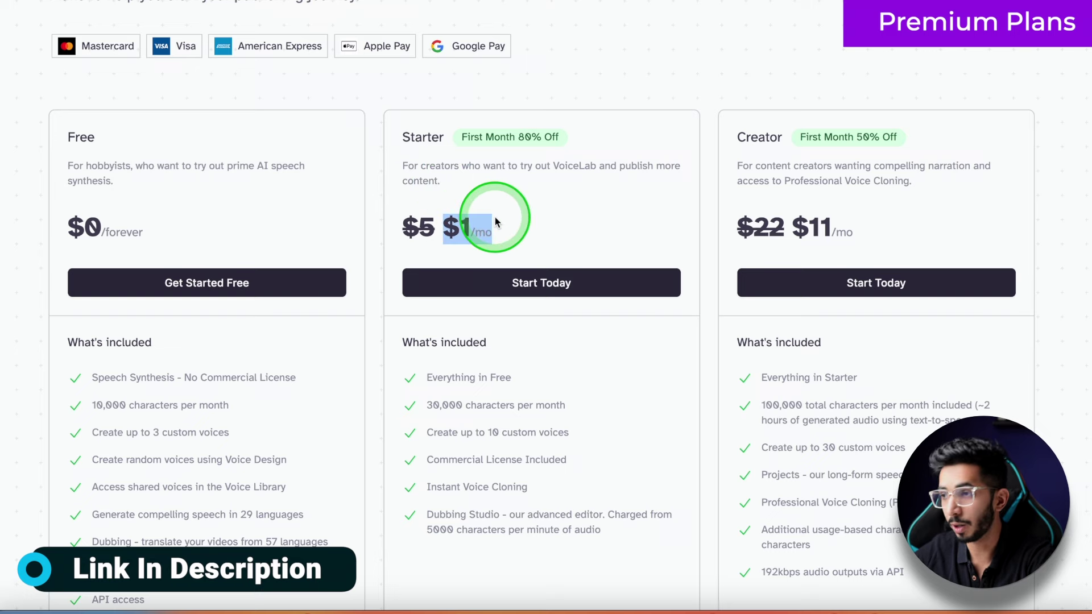
{"action": "left_click_drag", "start_coordinate": [792, 231], "coordinate": [883, 233]}
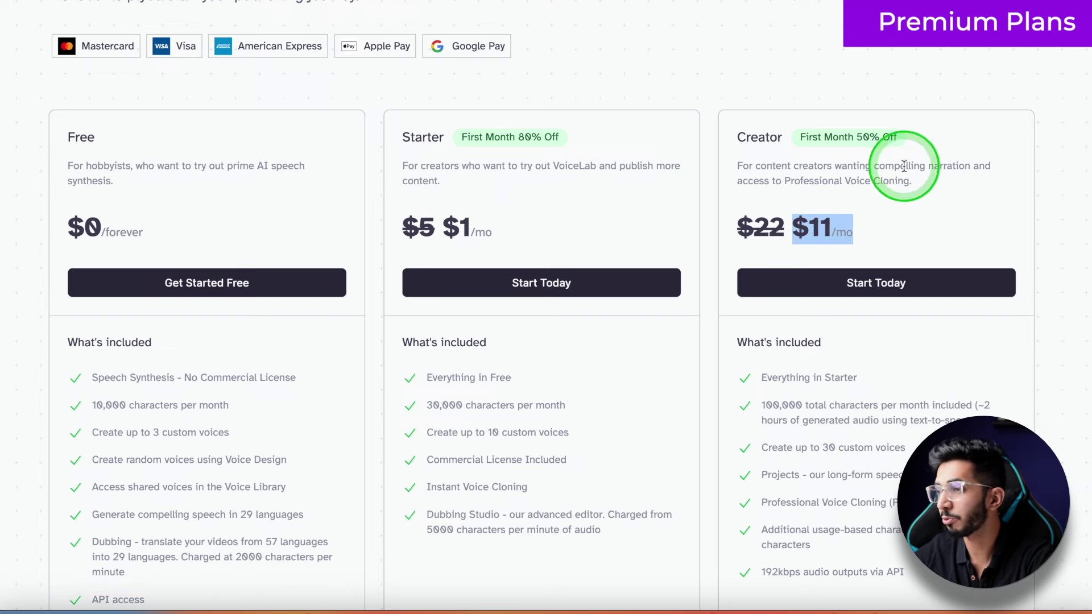
Review the features included in the Starter and Creator plans, especially the commercial license and professional voice cloning
{"action": "scroll", "coordinate": [414, 263], "scroll_direction": "down", "scroll_amount": 3}
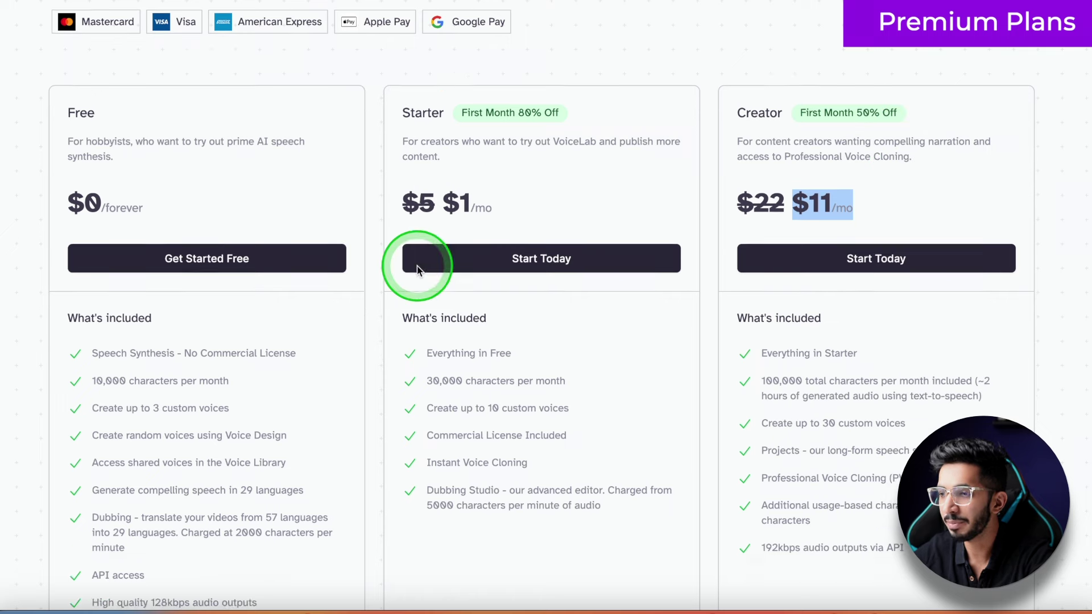
{"action": "left_click", "coordinate": [580, 274]}
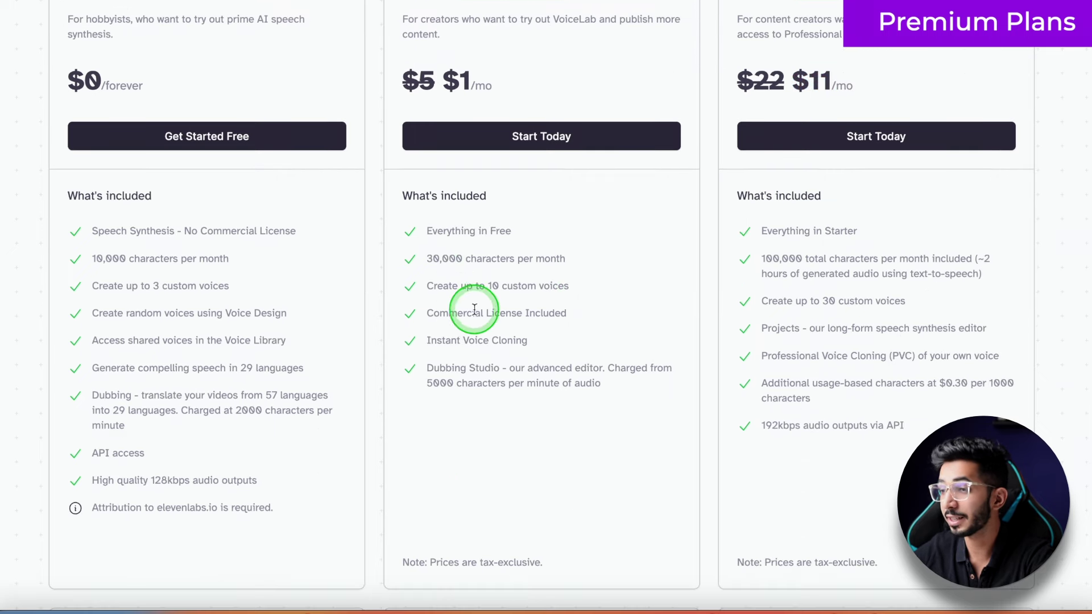
{"action": "left_click_drag", "start_coordinate": [474, 309], "coordinate": [604, 321]}
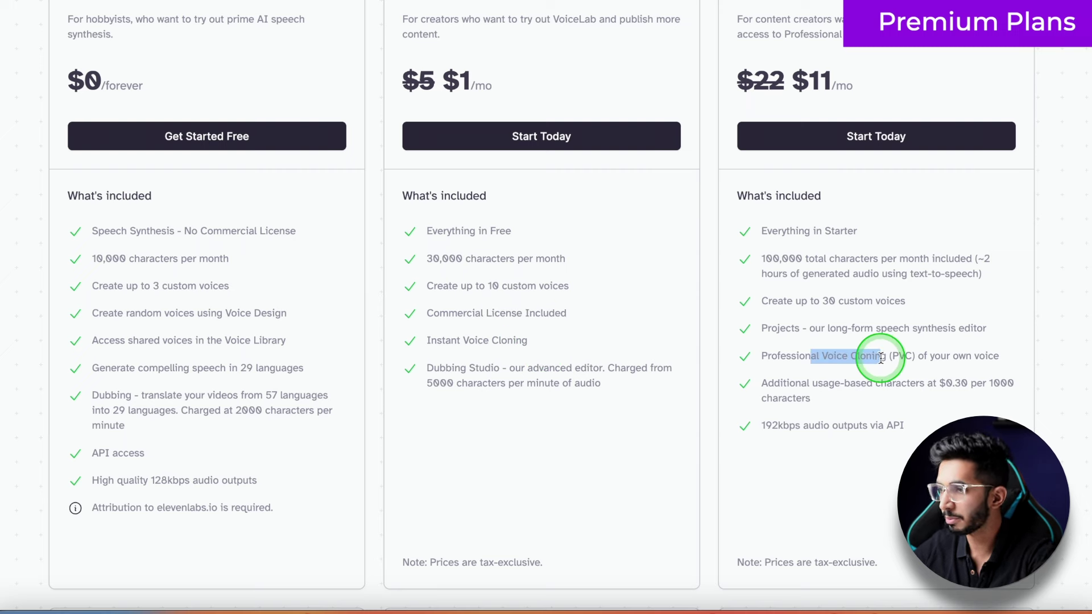
{"action": "left_click_drag", "start_coordinate": [823, 252], "coordinate": [845, 356]}
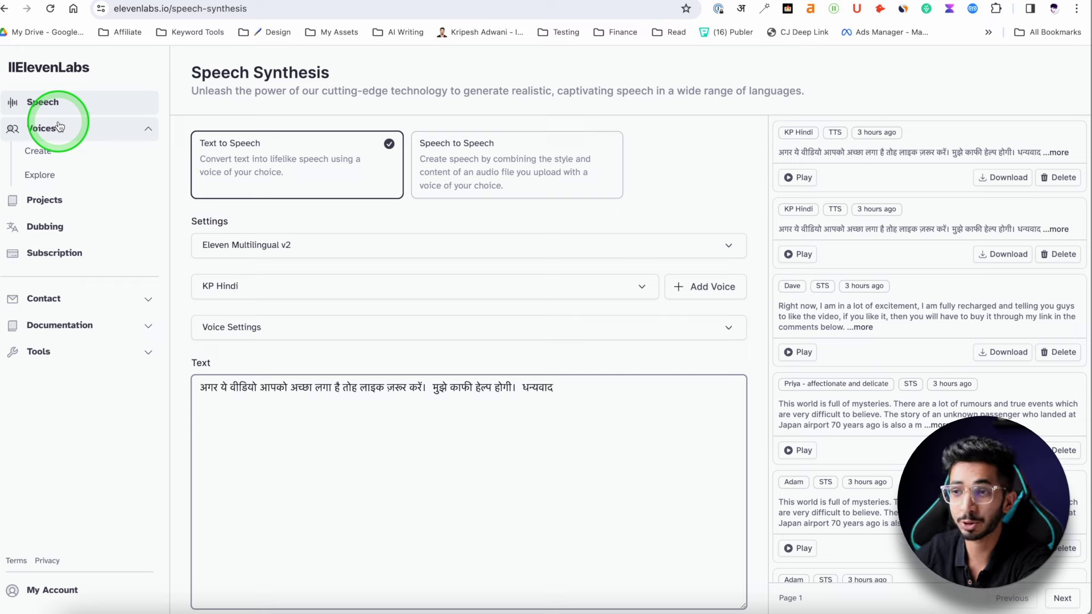
Try to set up an Instant Voice Cloning voice in VoiceLab with hindi voice demo.mp3 as its sample, and discard it
{"action": "left_click", "coordinate": [63, 151]}
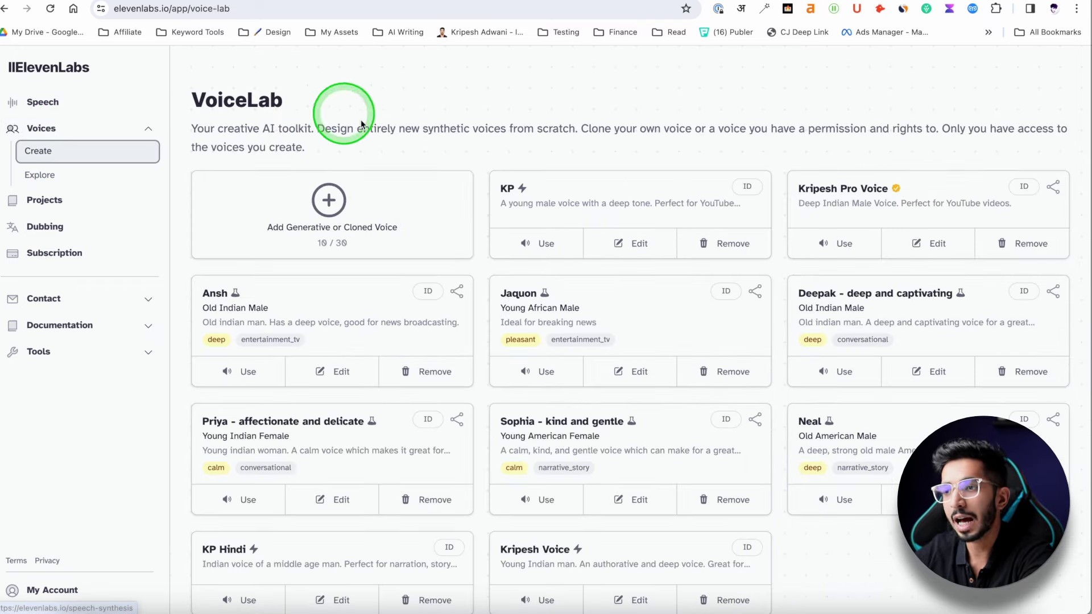
{"action": "left_click", "coordinate": [326, 201]}
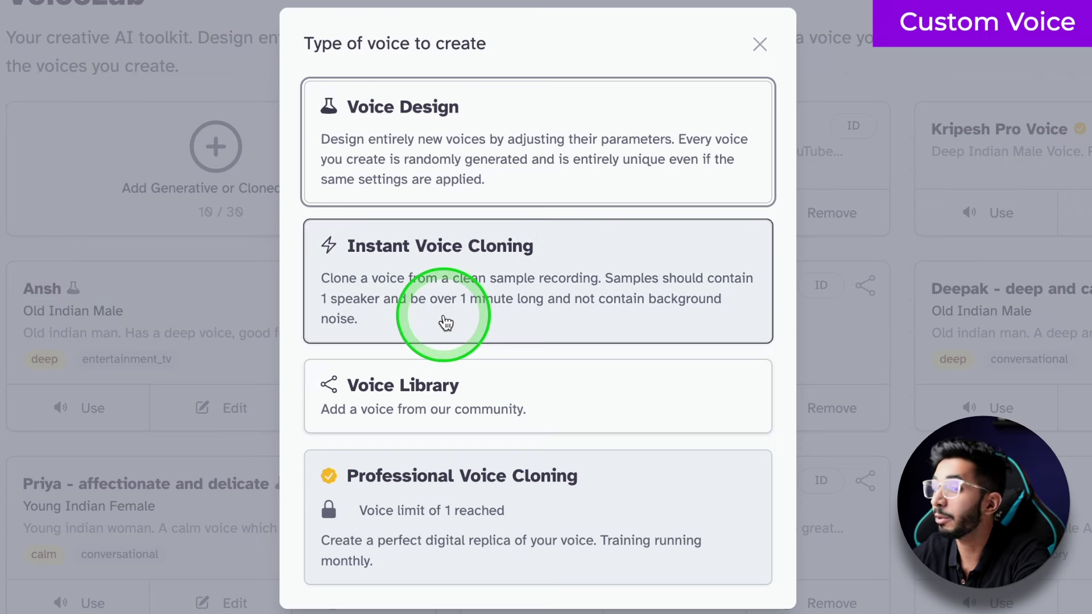
{"action": "left_click", "coordinate": [445, 323]}
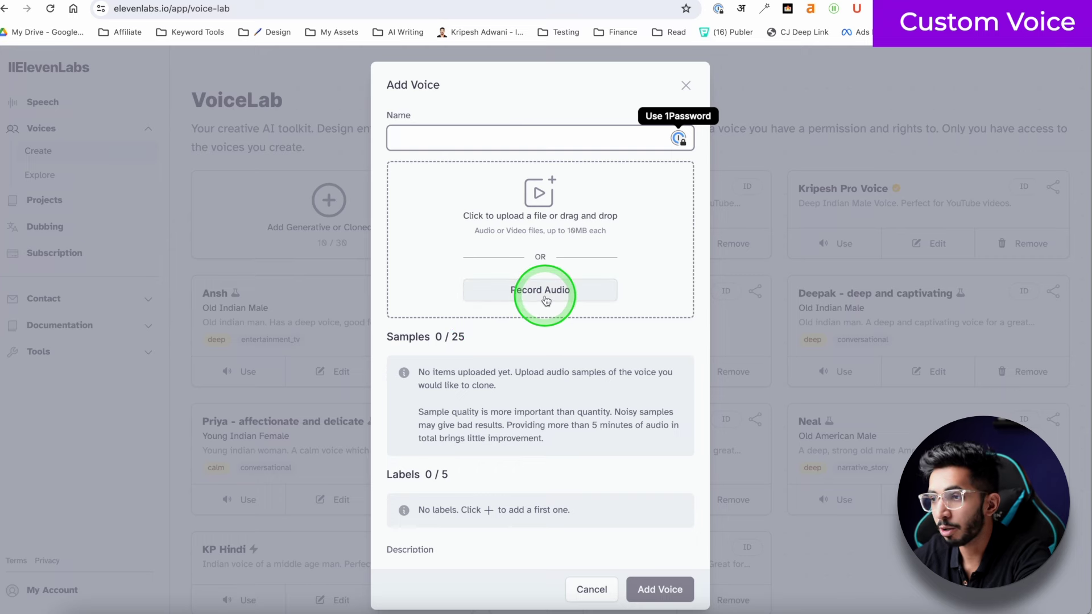
{"action": "left_click", "coordinate": [546, 236]}
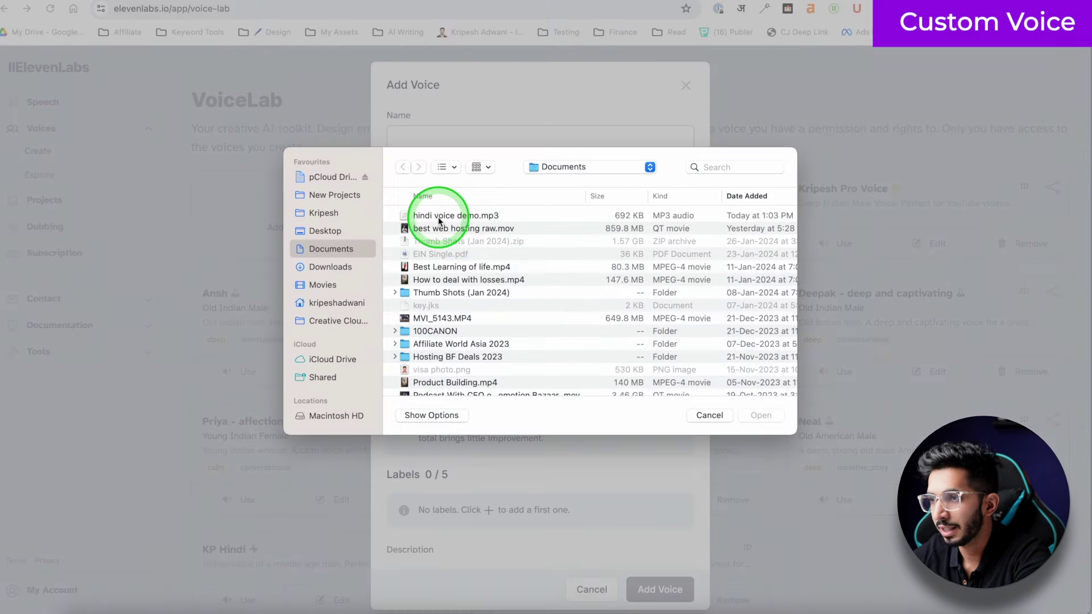
{"action": "double_click", "coordinate": [438, 217]}
{"action": "scroll", "coordinate": [563, 364], "scroll_direction": "down", "scroll_amount": 3}
{"action": "left_click", "coordinate": [590, 587]}
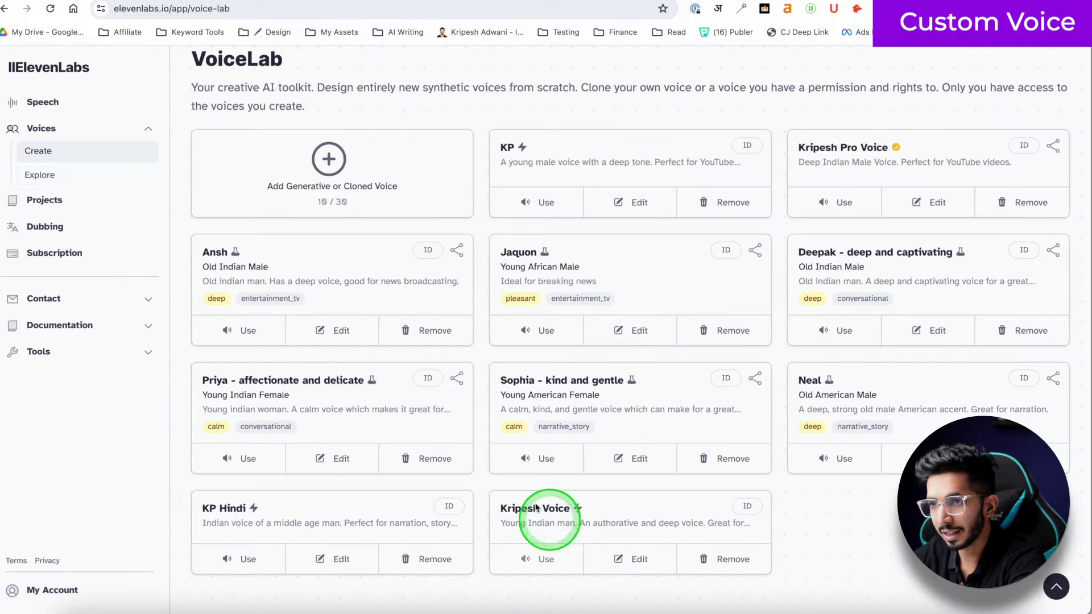
Return to Text to Speech and check the available cloned voices, keeping KP Hindi for the Hindi text
{"action": "left_click", "coordinate": [97, 103]}
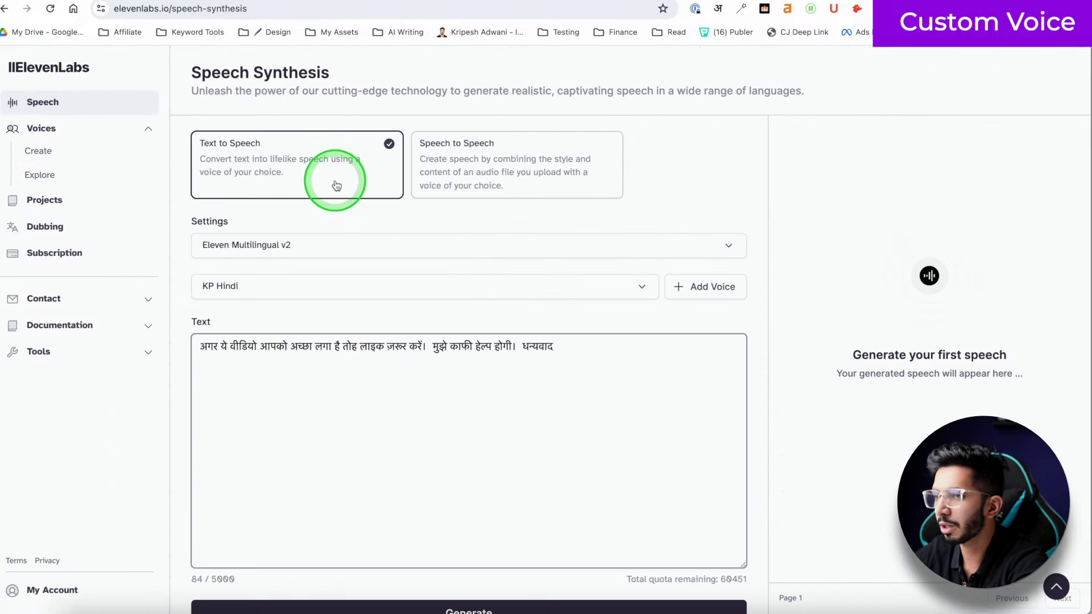
{"action": "left_click", "coordinate": [232, 394]}
{"action": "left_click", "coordinate": [254, 284]}
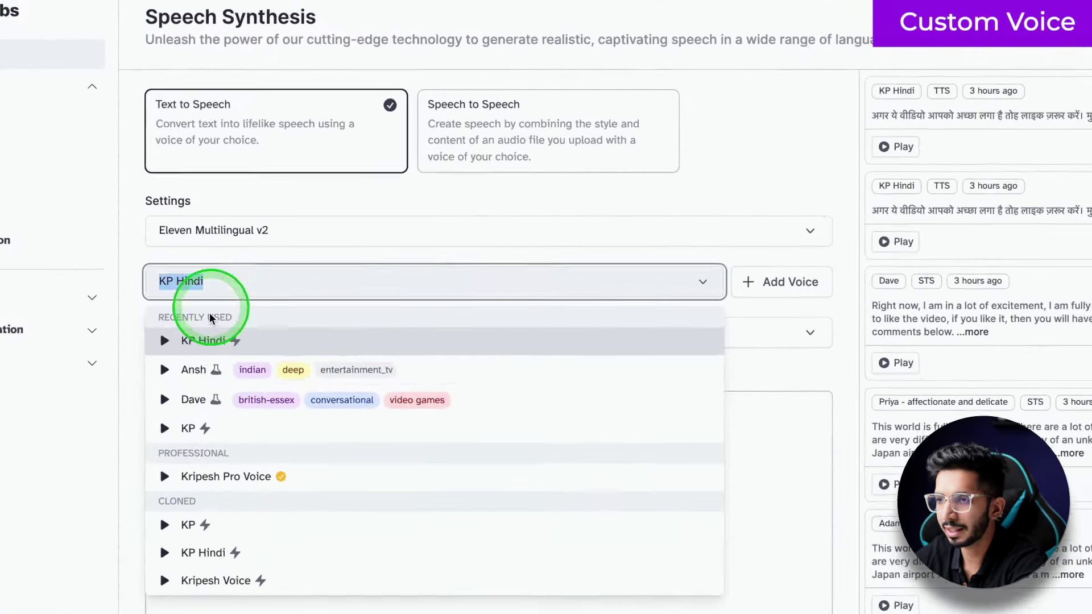
{"action": "left_click", "coordinate": [185, 270]}
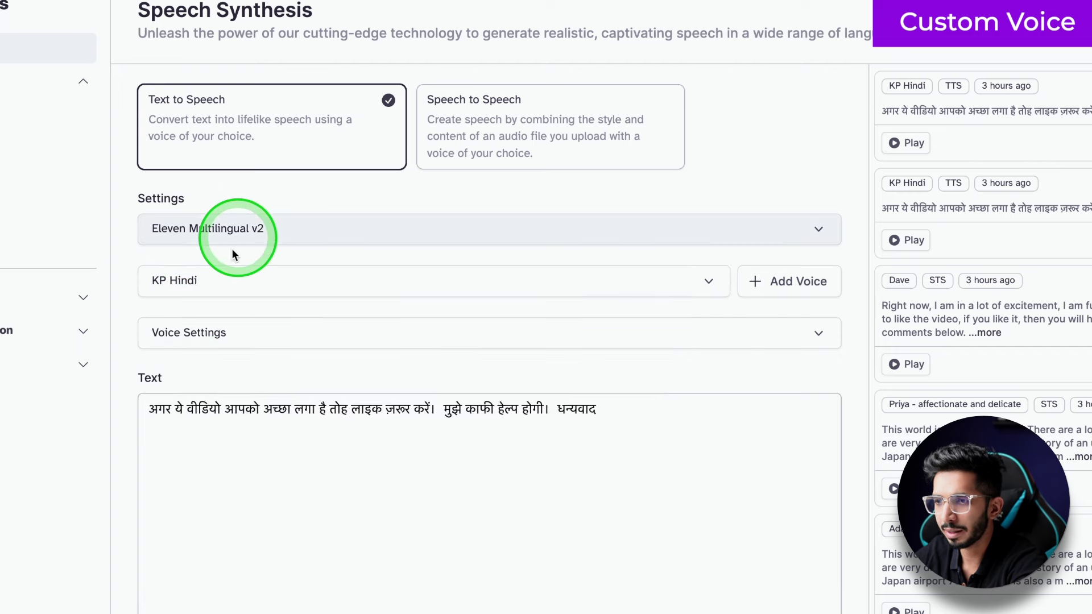
{"action": "double_click", "coordinate": [205, 409]}
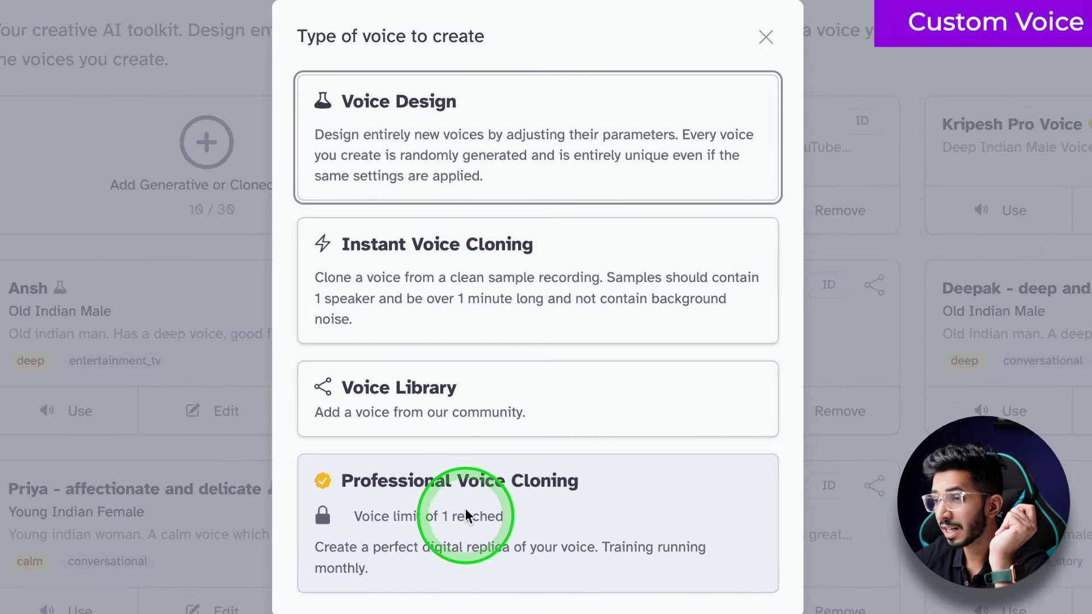
Check the Professional Voice Cloning option and the existing professional voice's uploaded samples and description in VoiceLab
{"action": "left_click", "coordinate": [512, 494]}
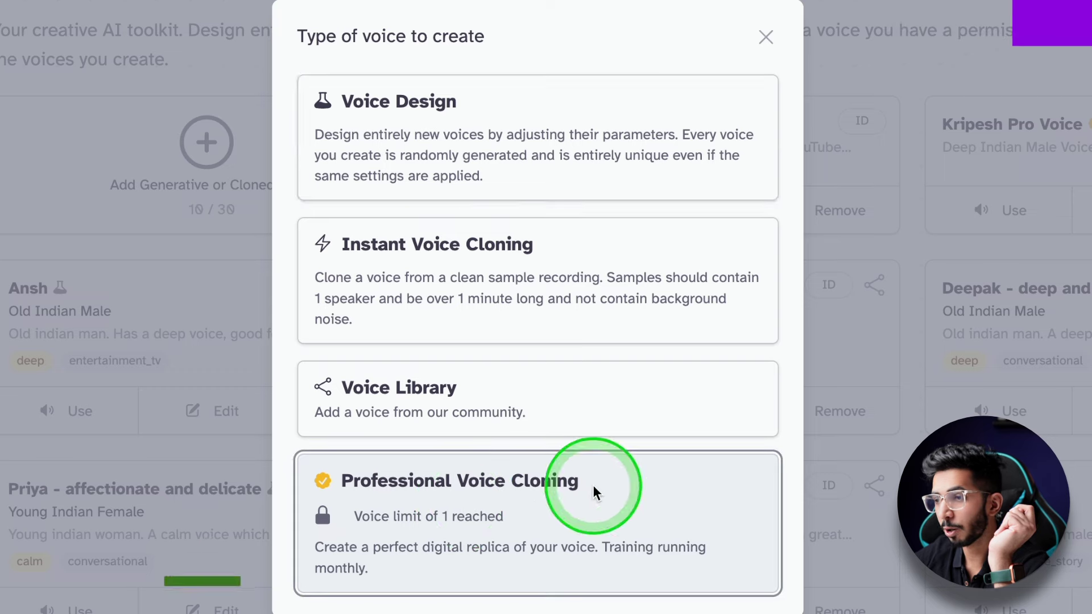
{"action": "left_click", "coordinate": [767, 38]}
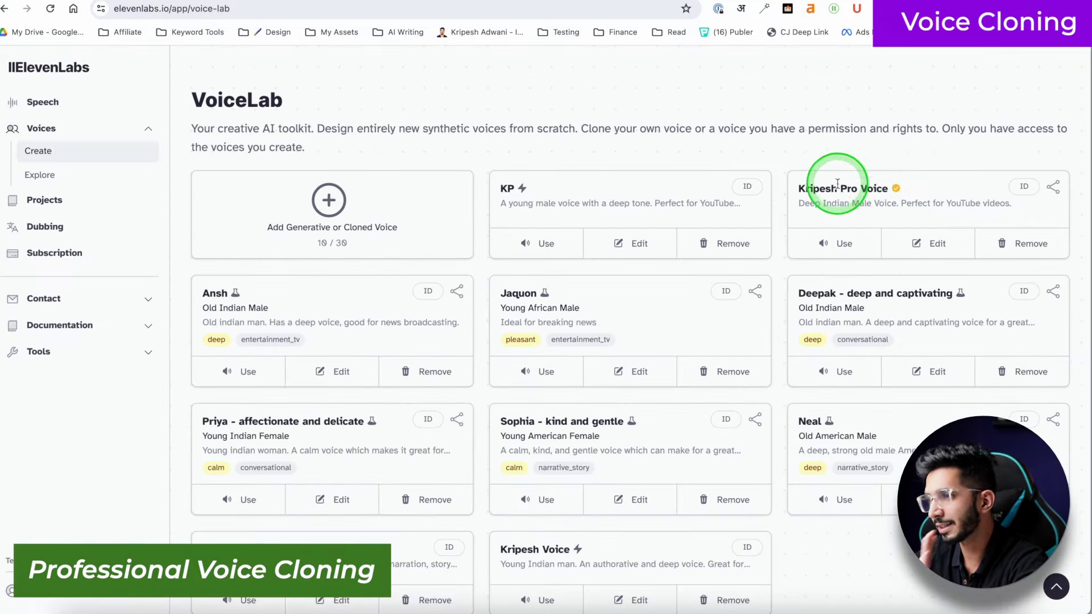
{"action": "left_click", "coordinate": [947, 249]}
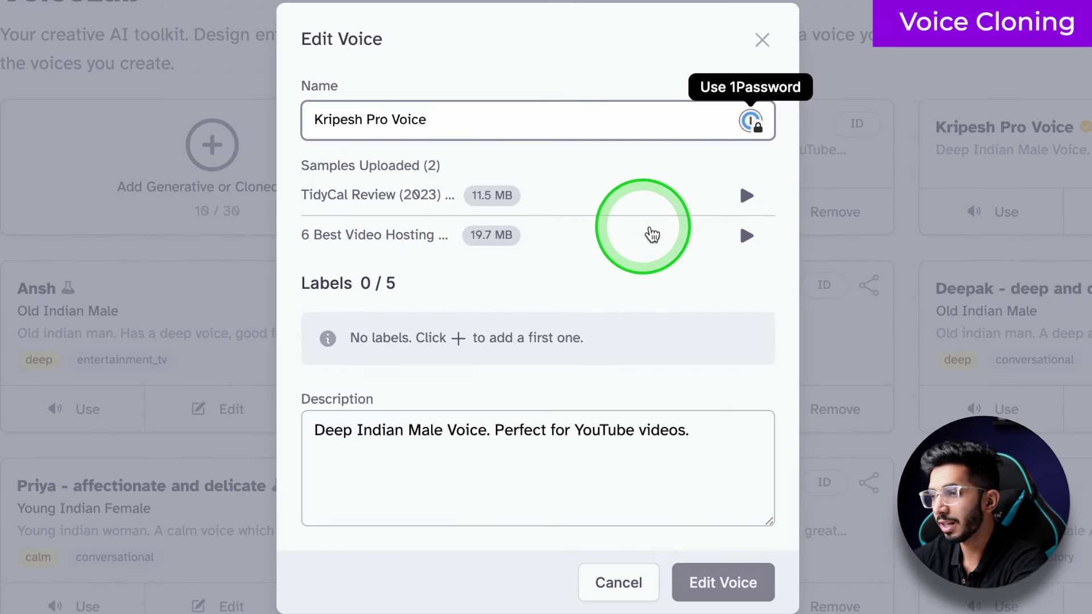
{"action": "left_click", "coordinate": [762, 41]}
Compare Instant Voice Cloning with Professional Voice Cloning among the types of voice to create
{"action": "left_click", "coordinate": [212, 145]}
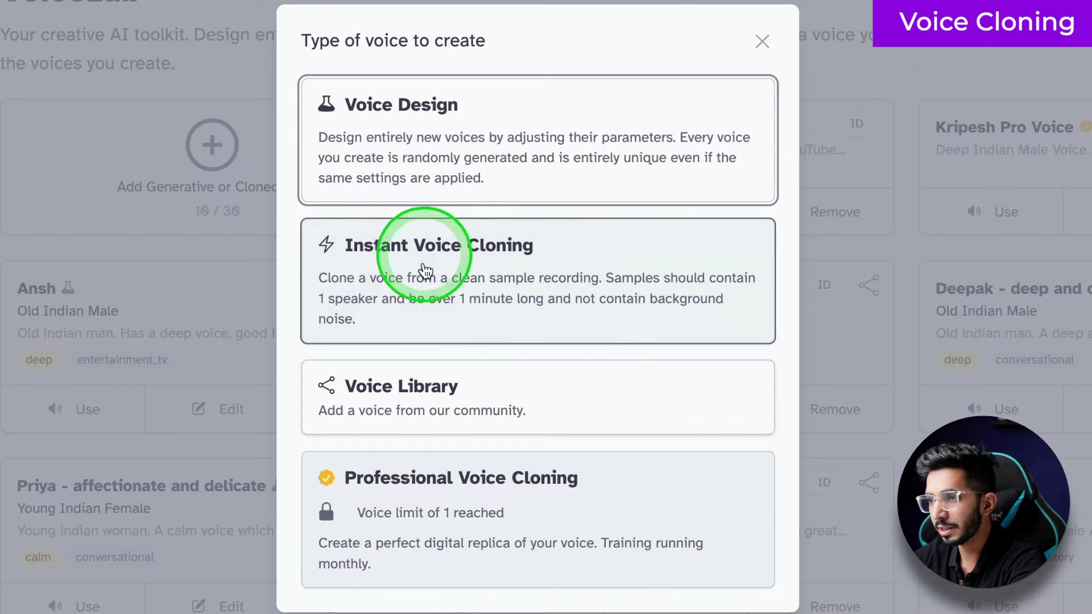
{"action": "left_click", "coordinate": [471, 273]}
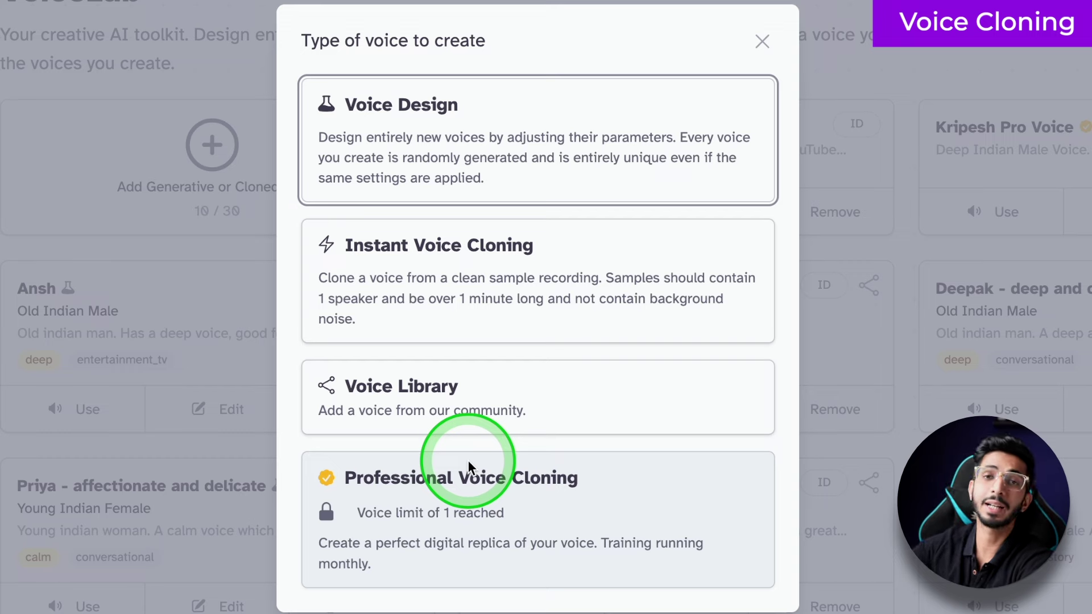
{"action": "left_click", "coordinate": [762, 41]}
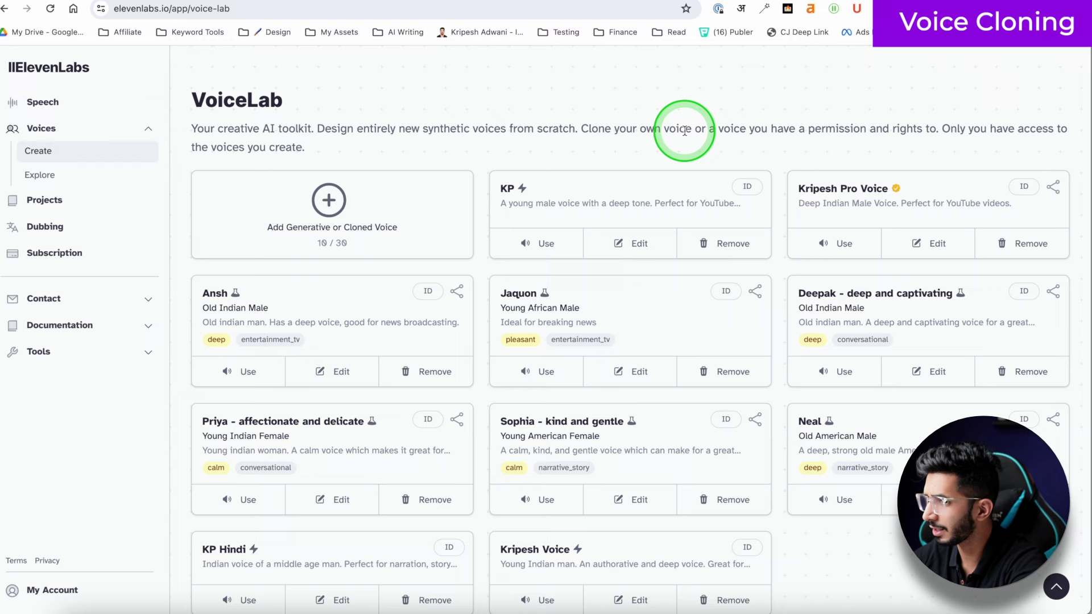
Use the professional cloned voice in Text to Speech with the English text beginning "Right now, I am in a lot of excitement"
{"action": "left_click", "coordinate": [841, 250]}
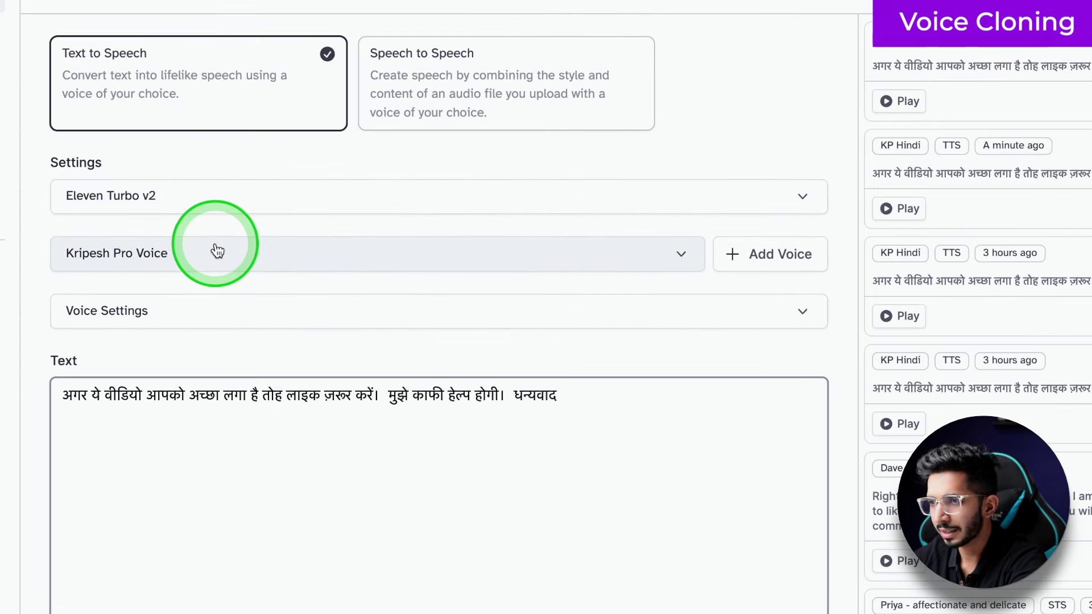
{"action": "left_click", "coordinate": [216, 251]}
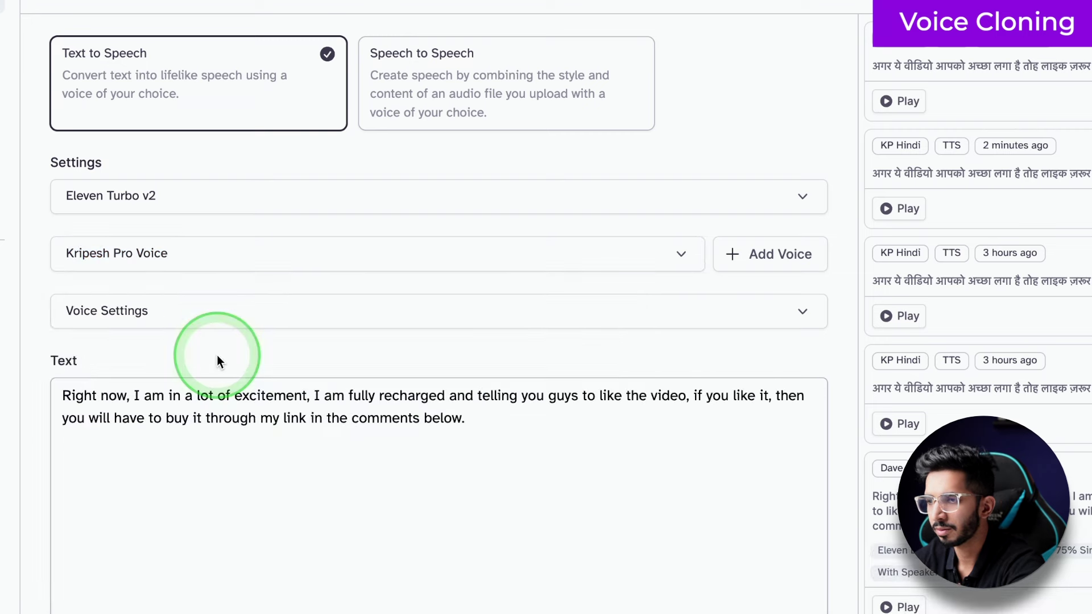
{"action": "scroll", "coordinate": [136, 364], "scroll_direction": "down", "scroll_amount": 2}
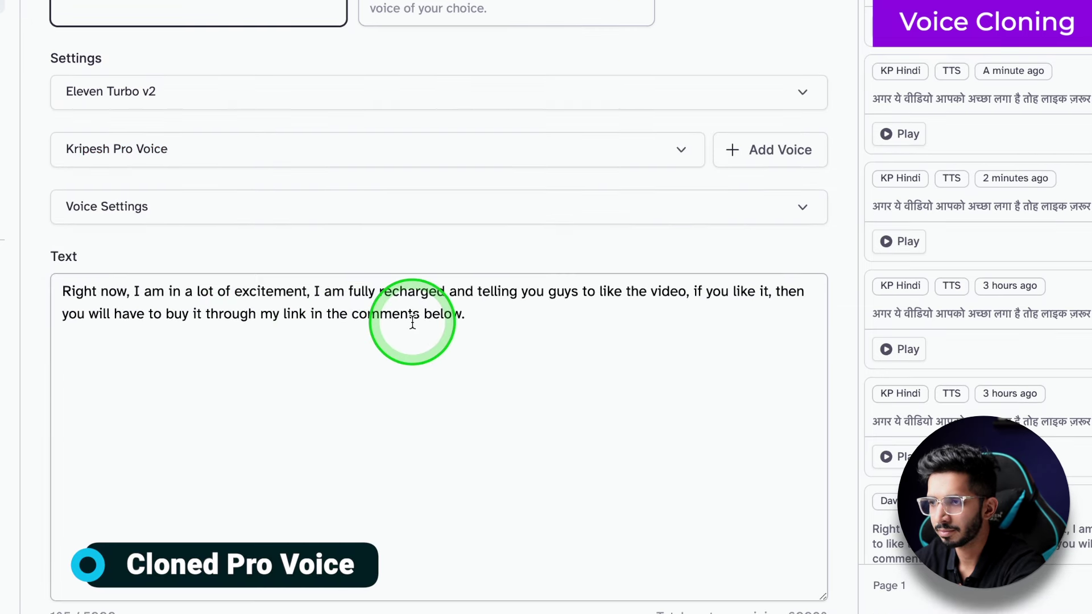
{"action": "scroll", "coordinate": [504, 322], "scroll_direction": "down", "scroll_amount": 1}
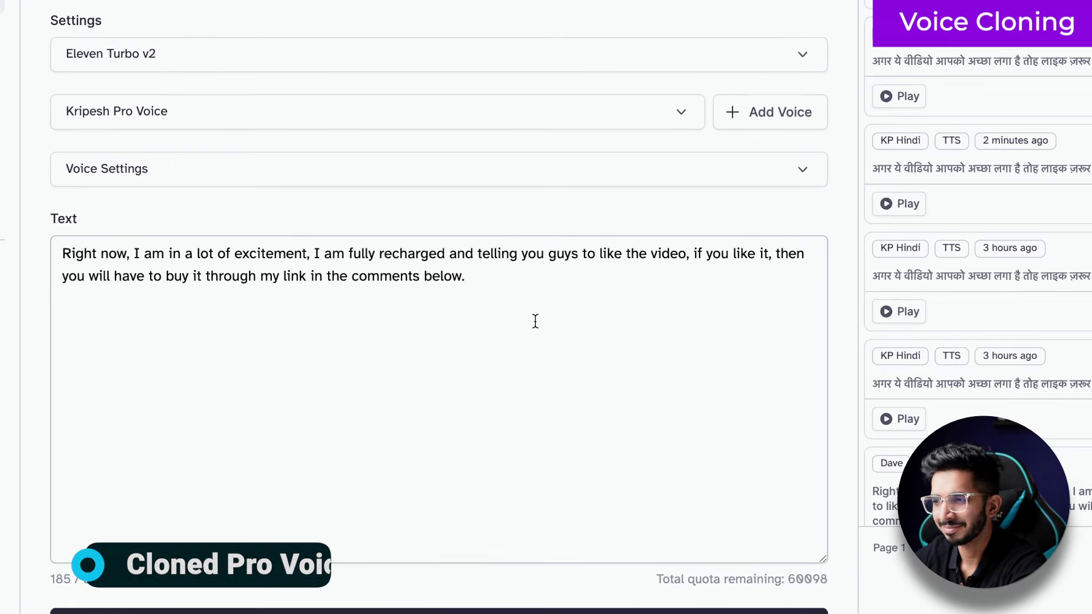
Compare the professional and cloned voices offered for the English text, keeping the professional voice selected
{"action": "left_click", "coordinate": [101, 132]}
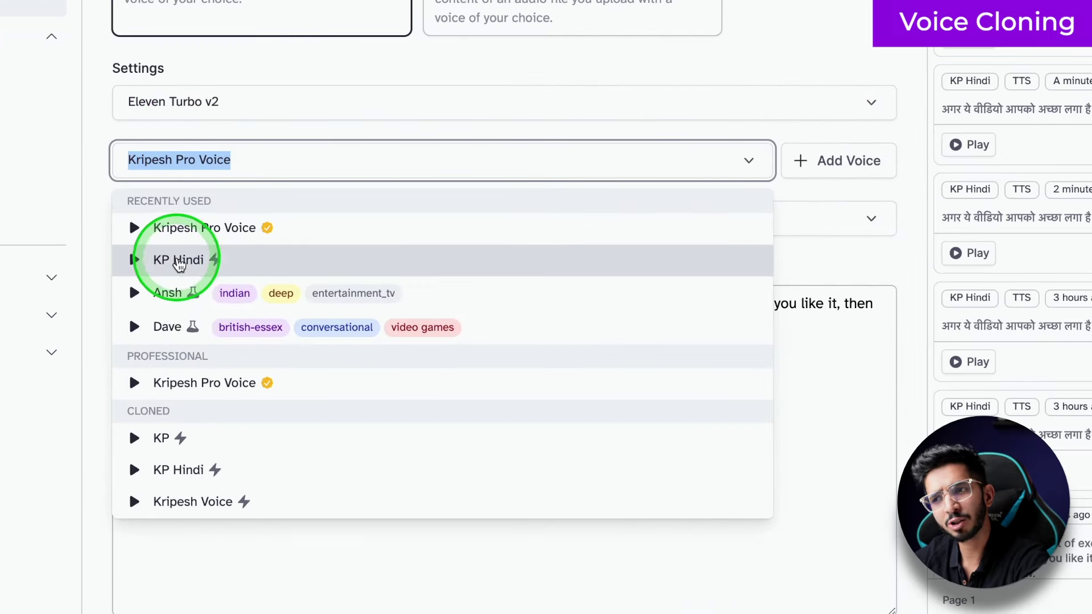
{"action": "left_click", "coordinate": [195, 164]}
{"action": "left_click", "coordinate": [195, 163]}
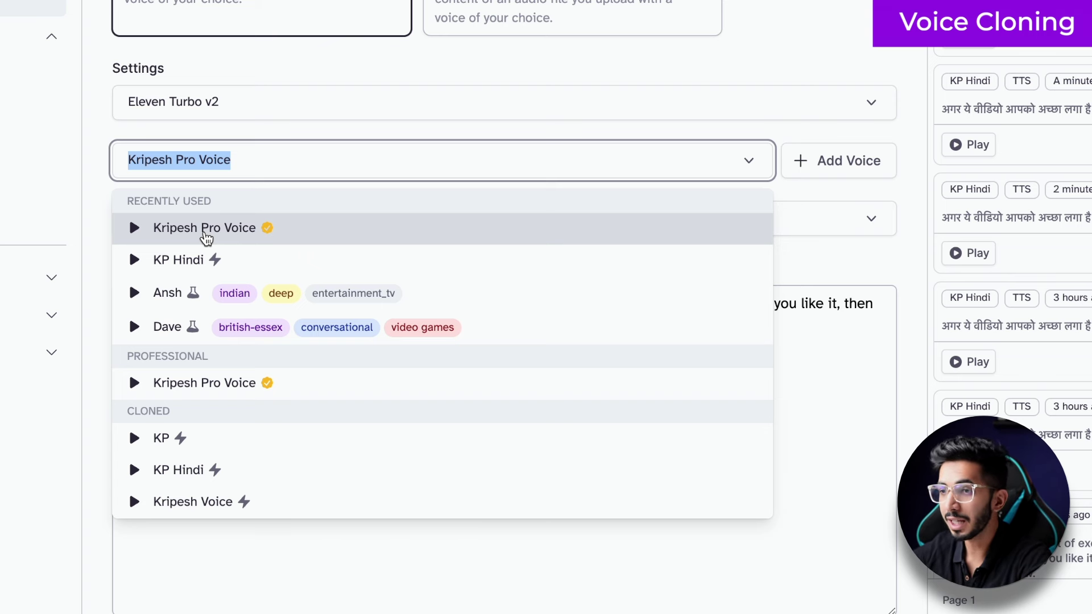
{"action": "left_click", "coordinate": [89, 140]}
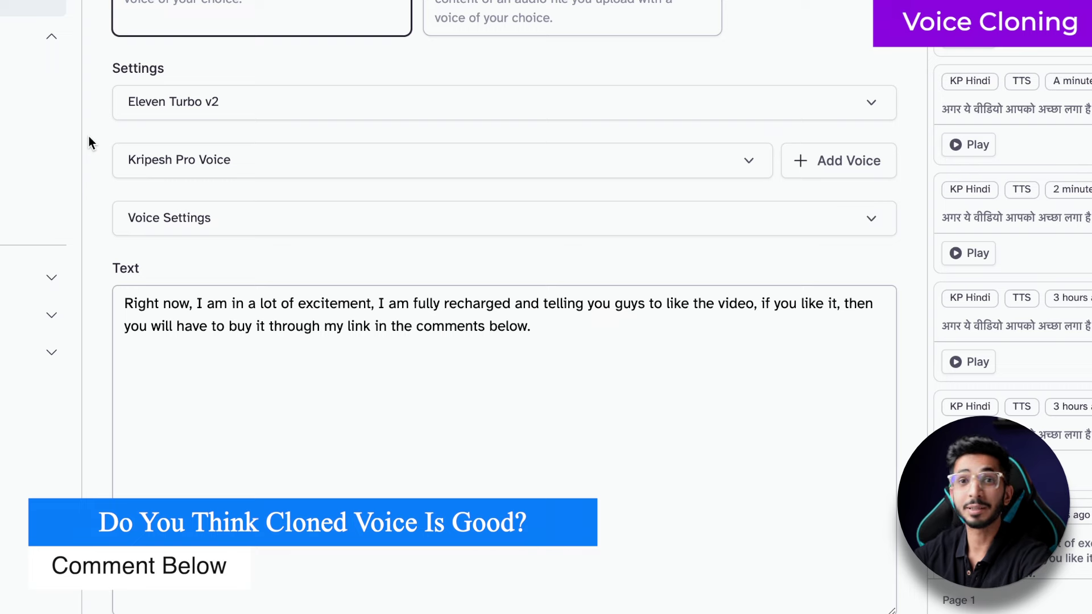
Go to Projects and examine the name, default voice, model and quality options for creating an empty project
{"action": "left_click", "coordinate": [273, 341]}
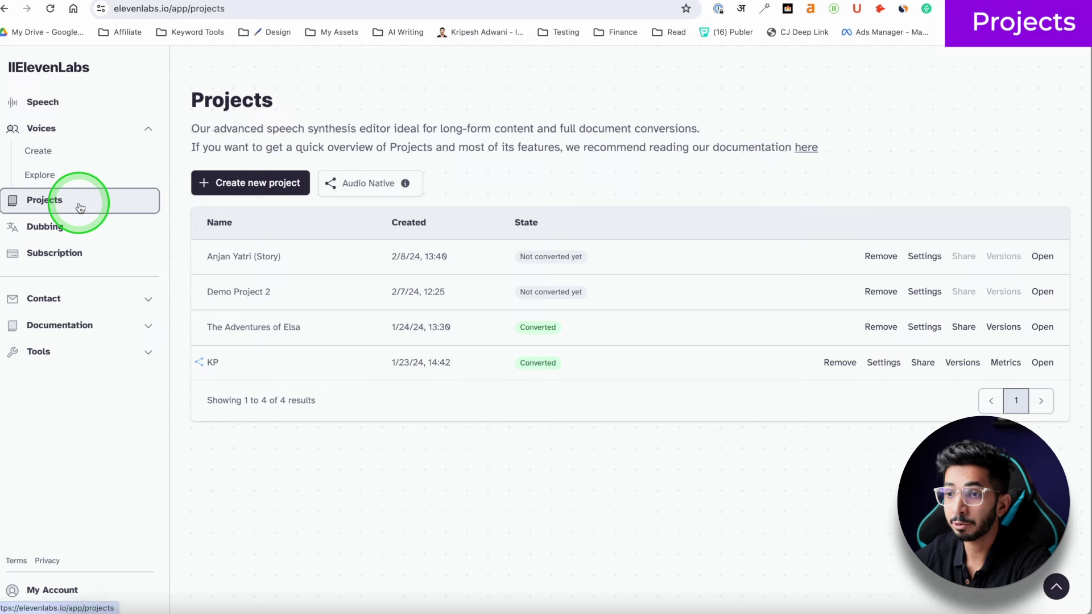
{"action": "left_click", "coordinate": [247, 184]}
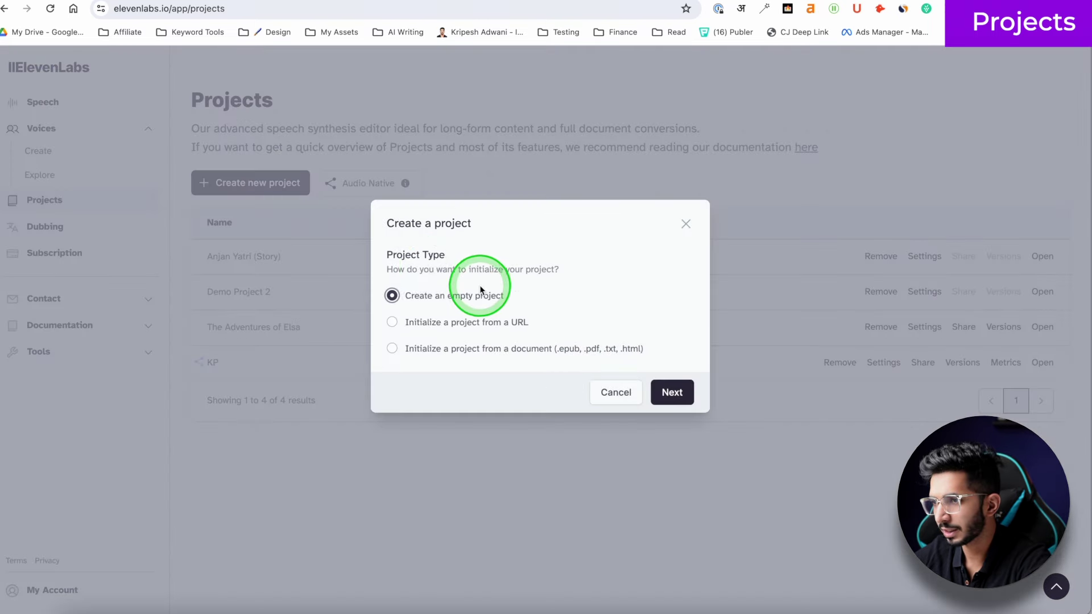
{"action": "left_click", "coordinate": [677, 397]}
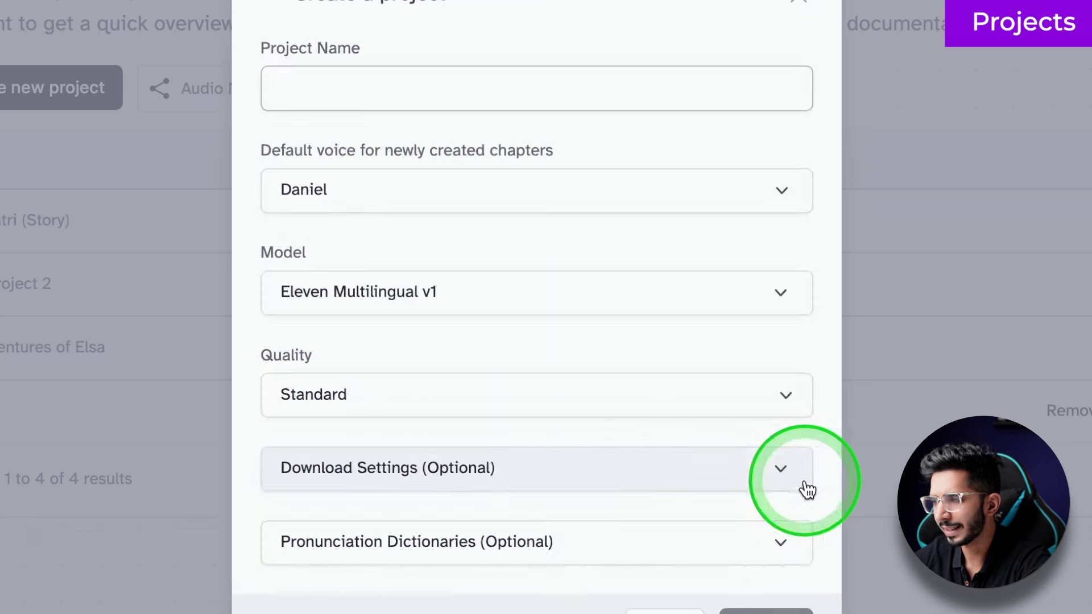
{"action": "left_click", "coordinate": [362, 91]}
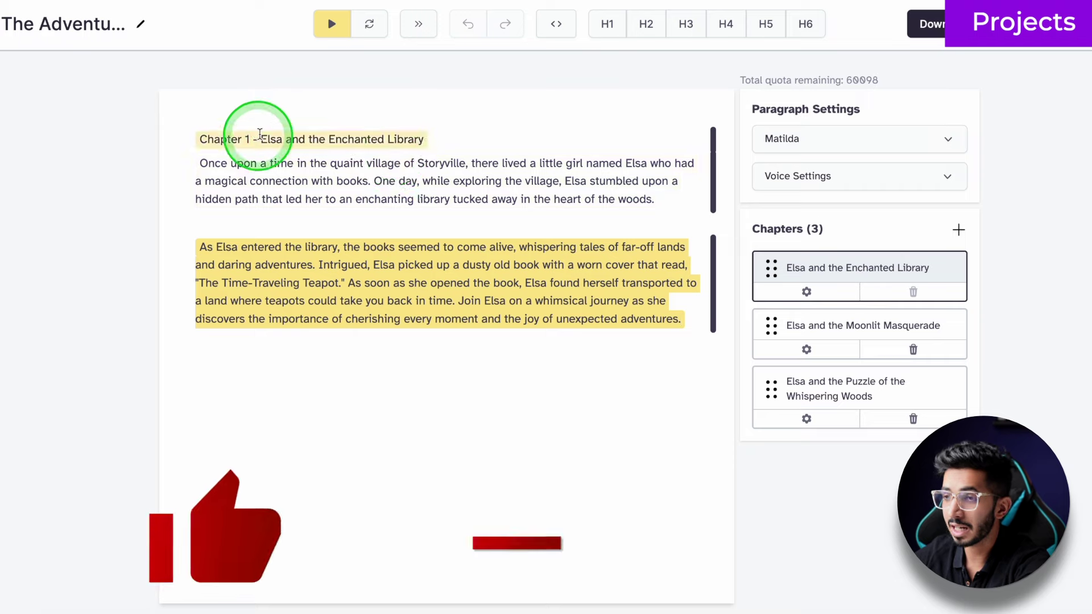
Check the voices assigned to the Chapter 1 heading and first paragraph of The Adventures of Elsa project
{"action": "left_click", "coordinate": [263, 136]}
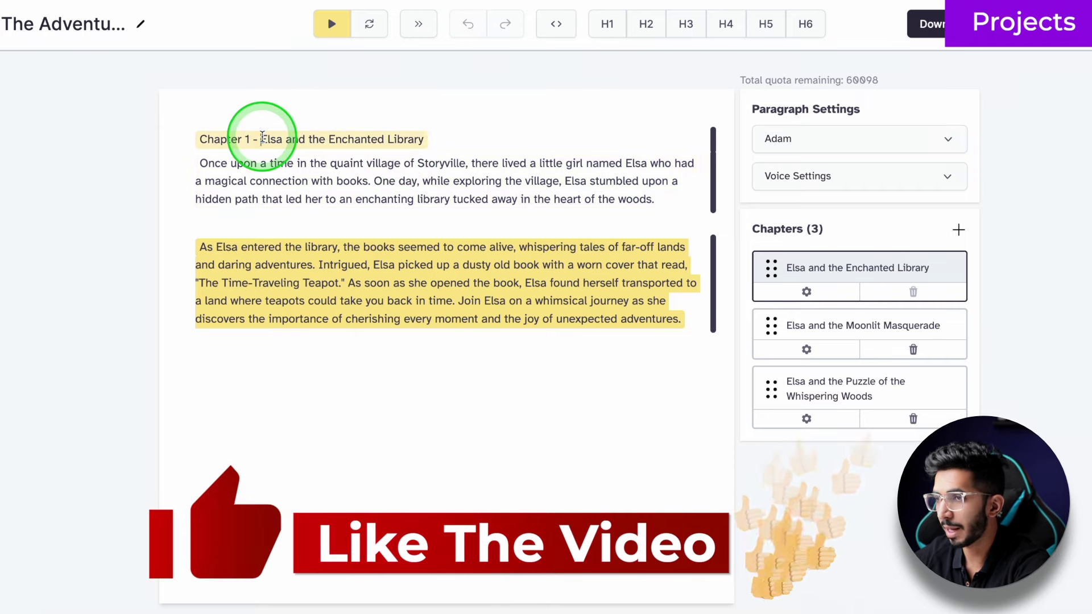
{"action": "left_click", "coordinate": [746, 179]}
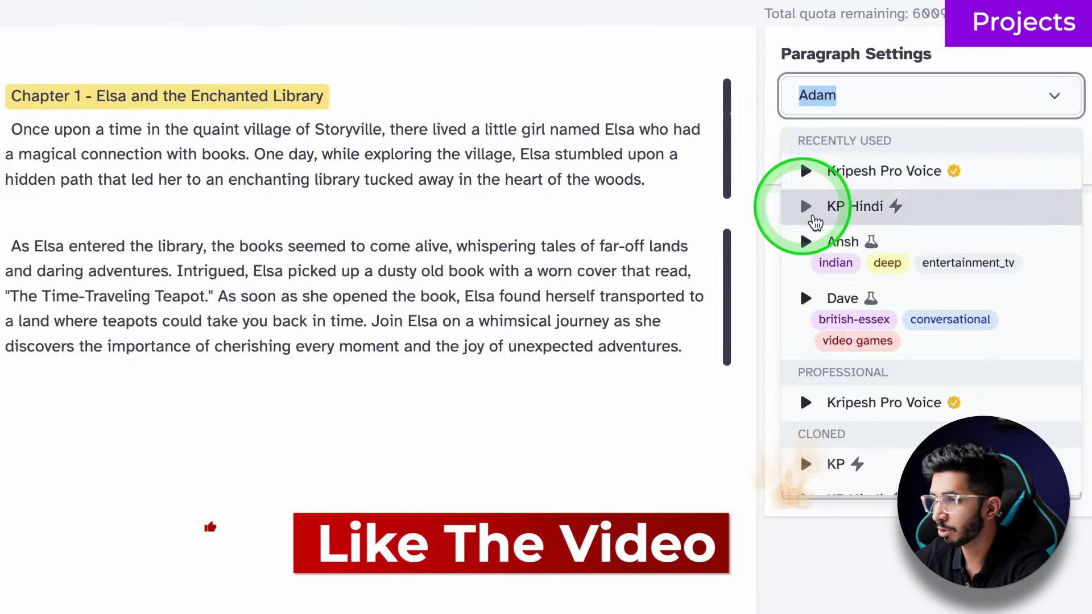
{"action": "left_click", "coordinate": [561, 114]}
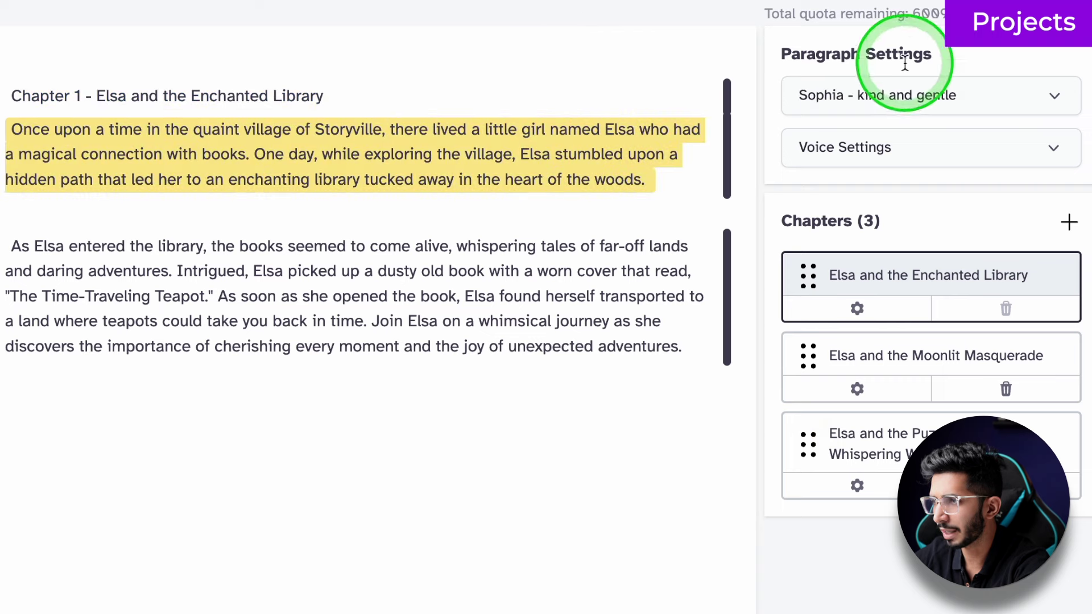
{"action": "left_click", "coordinate": [890, 92]}
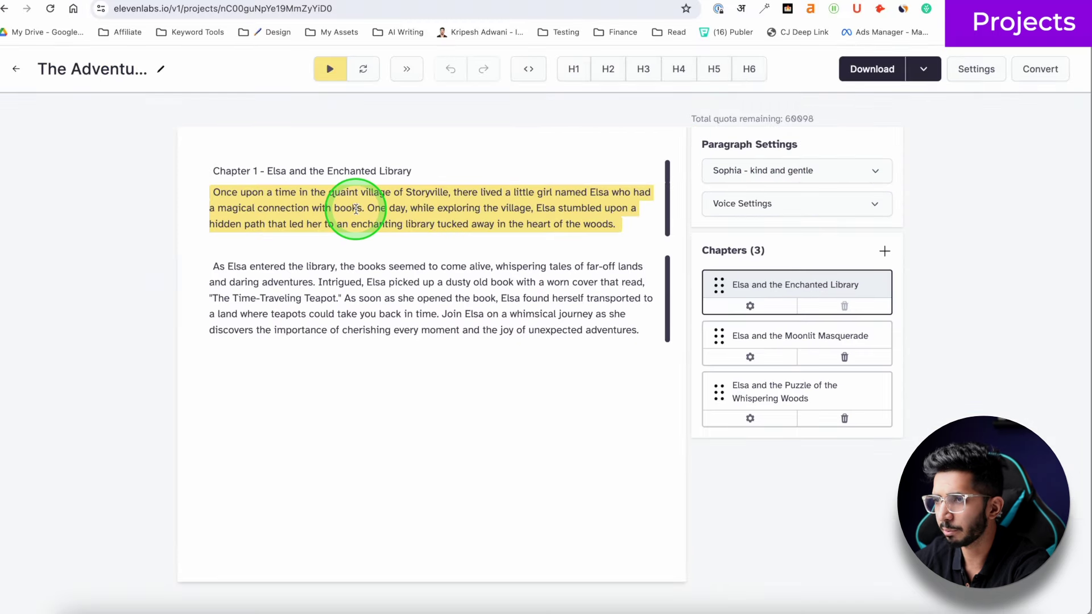
Play the first paragraph of Elsa and the Enchanted Library in the Sophia - kind and gentle voice
{"action": "left_click", "coordinate": [332, 68]}
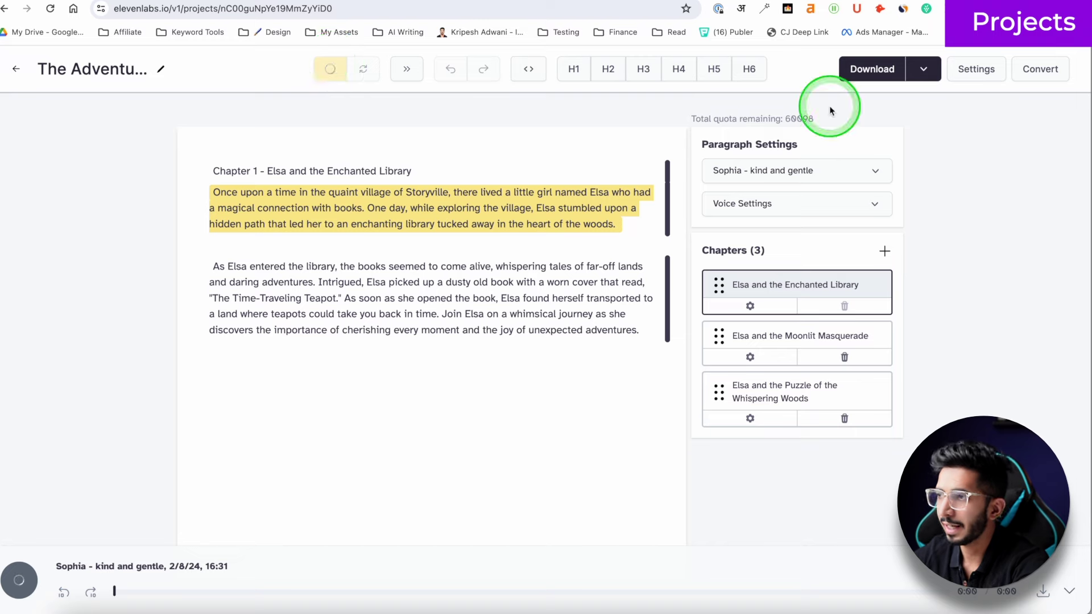
{"action": "left_click", "coordinate": [927, 73]}
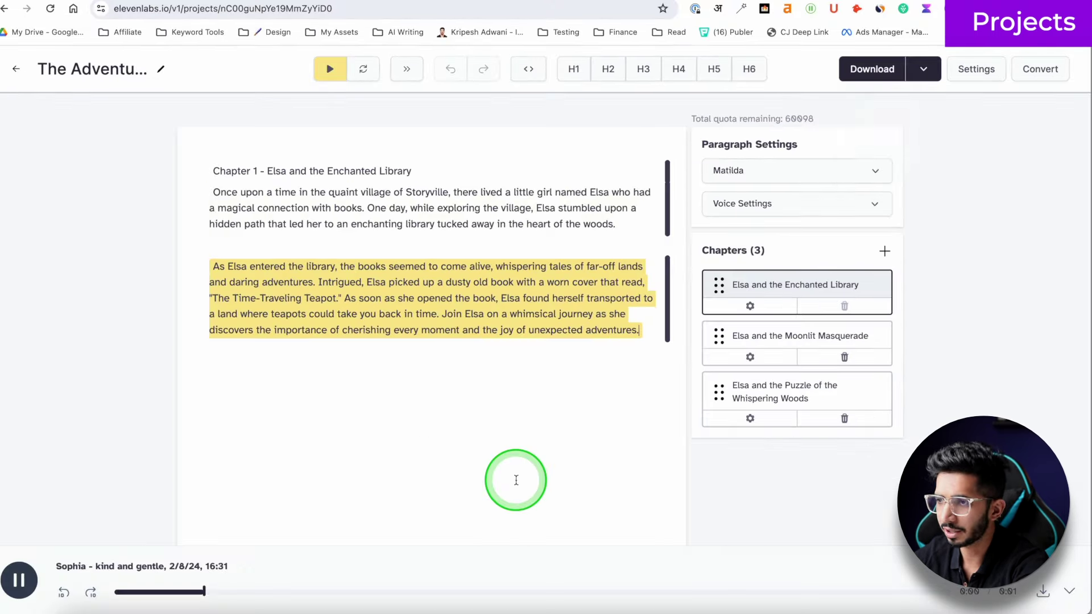
{"action": "left_click", "coordinate": [60, 589]}
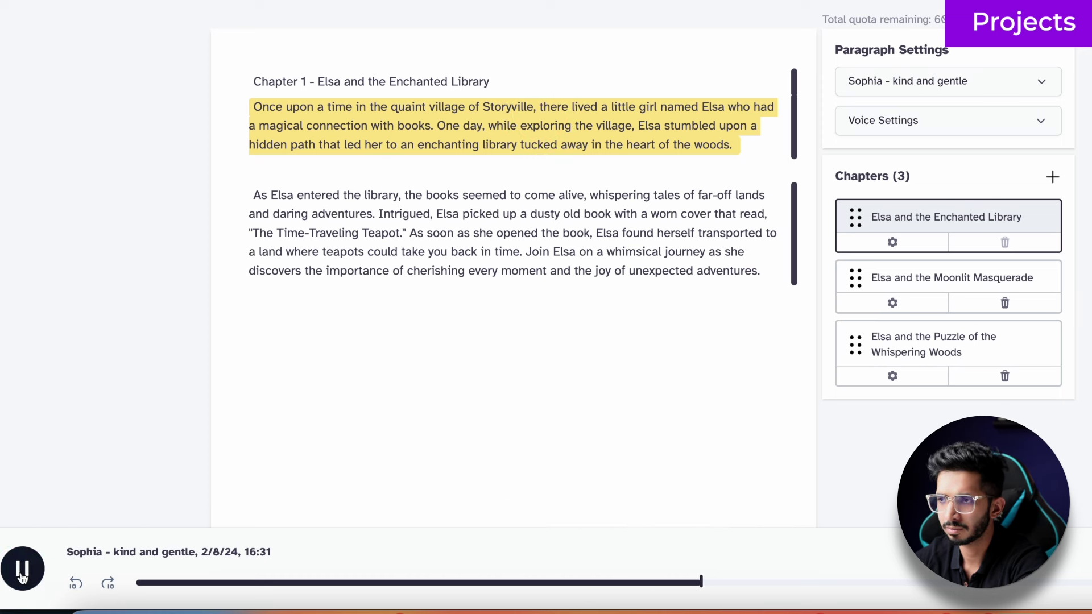
{"action": "left_click", "coordinate": [401, 432]}
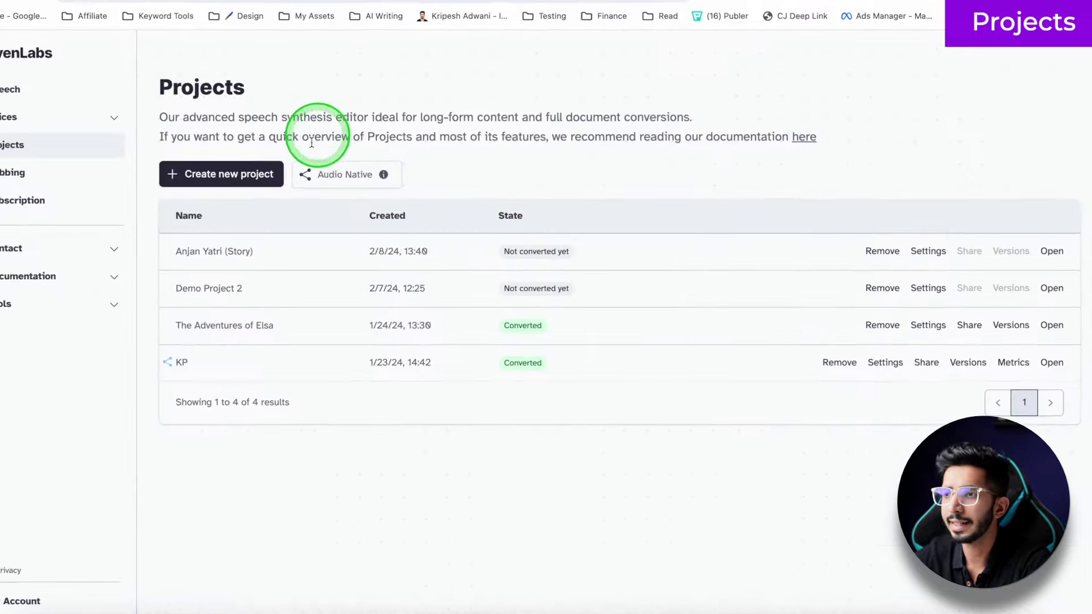
Open the audio sharing of the KP project from the project list and select its entire iFrame script
{"action": "mouse_move", "coordinate": [298, 143]}
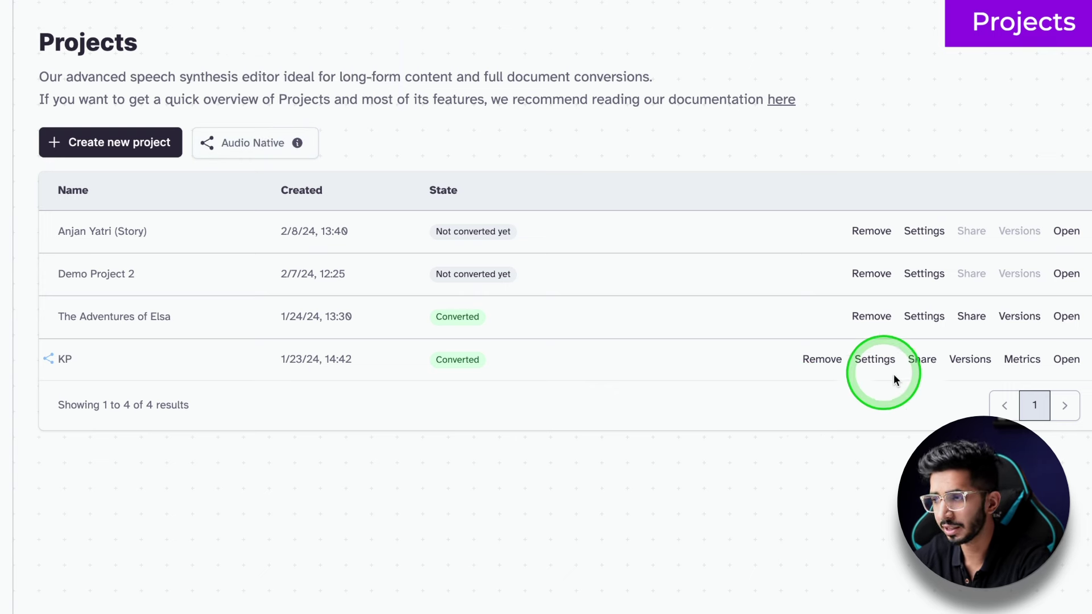
{"action": "left_click", "coordinate": [920, 360]}
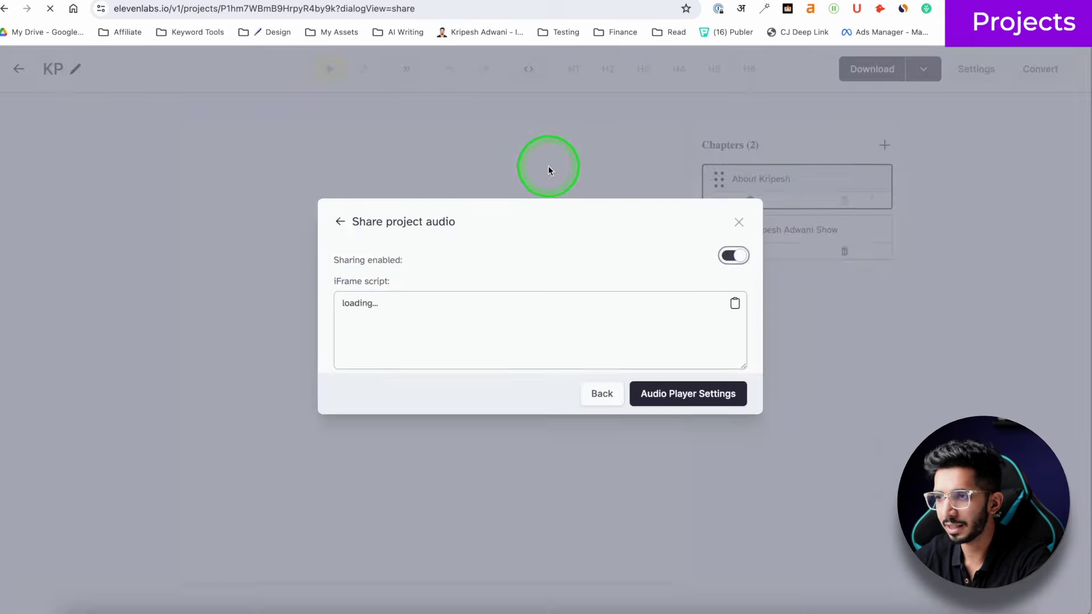
{"action": "double_click", "coordinate": [406, 330]}
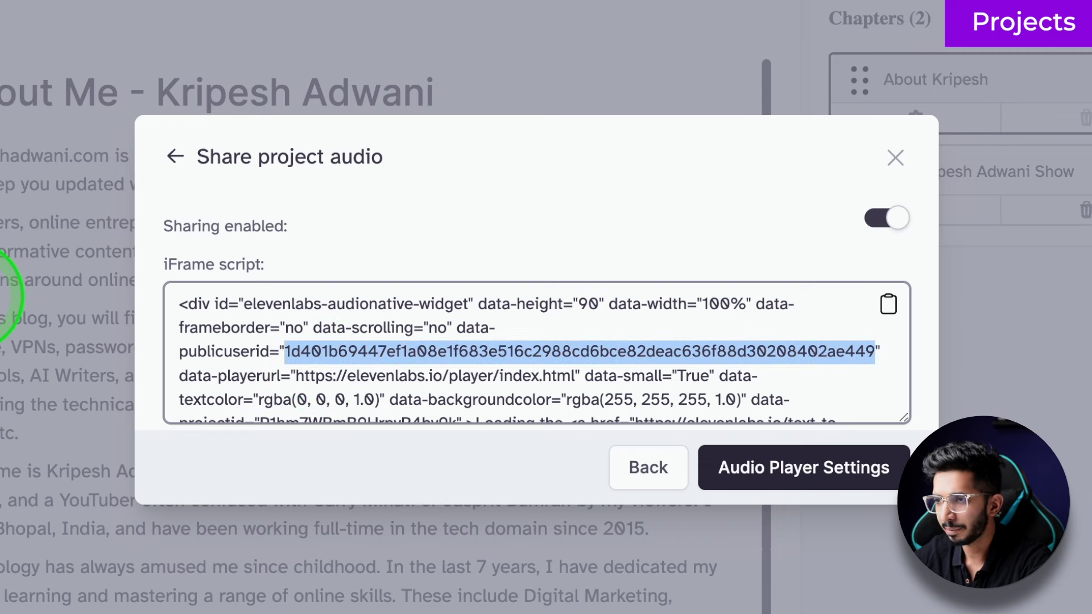
{"action": "left_click", "coordinate": [775, 333]}
{"action": "key", "text": "ctrl+a"}
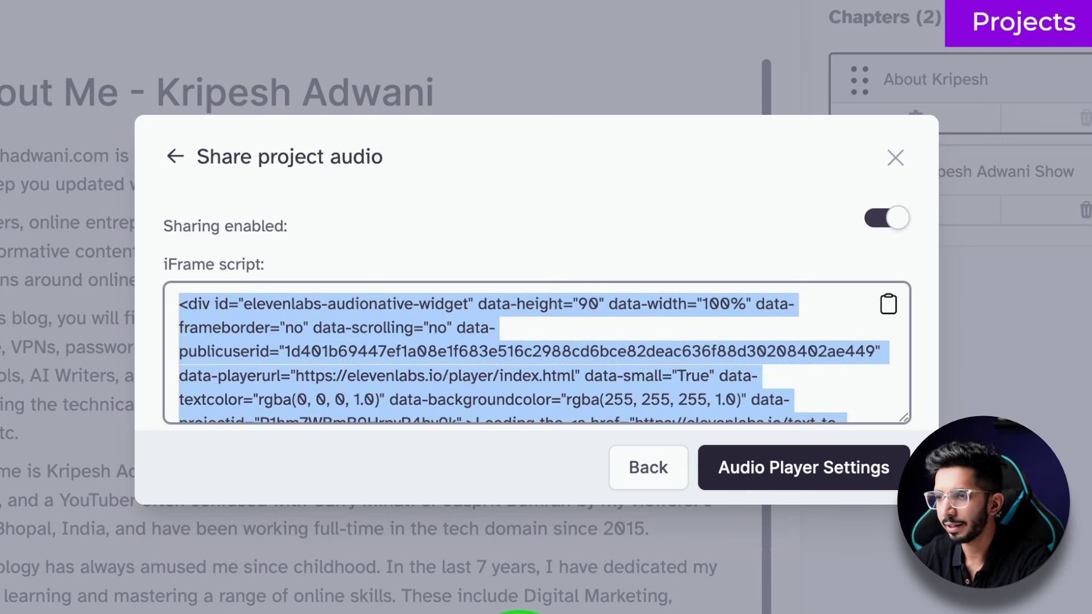
Leave the KP project's sharing and conversion dialogs and look over the About chapter's text
{"action": "left_click", "coordinate": [767, 466]}
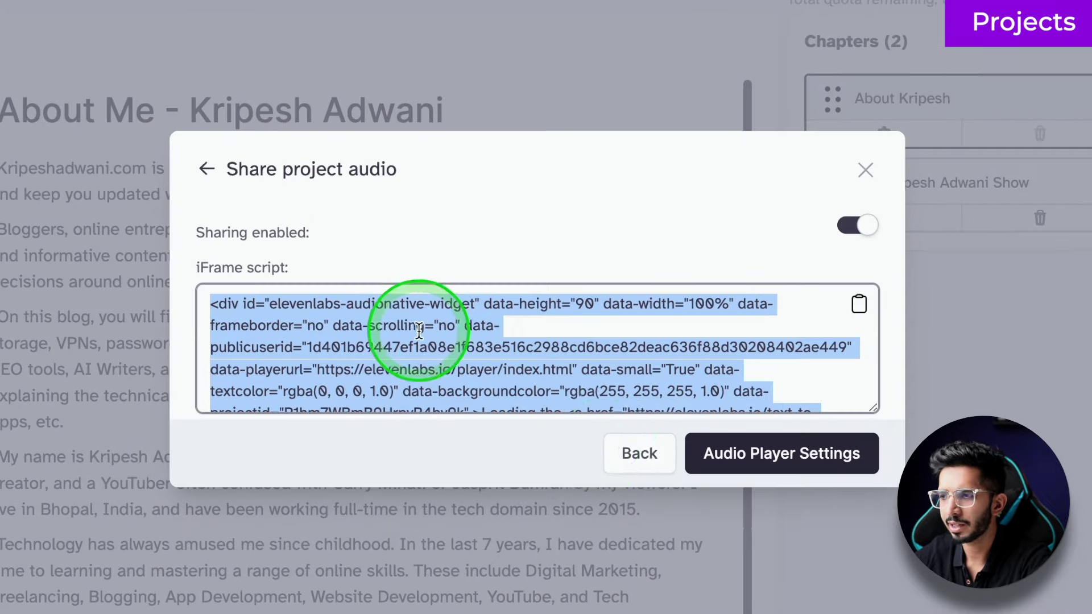
{"action": "left_click", "coordinate": [606, 399]}
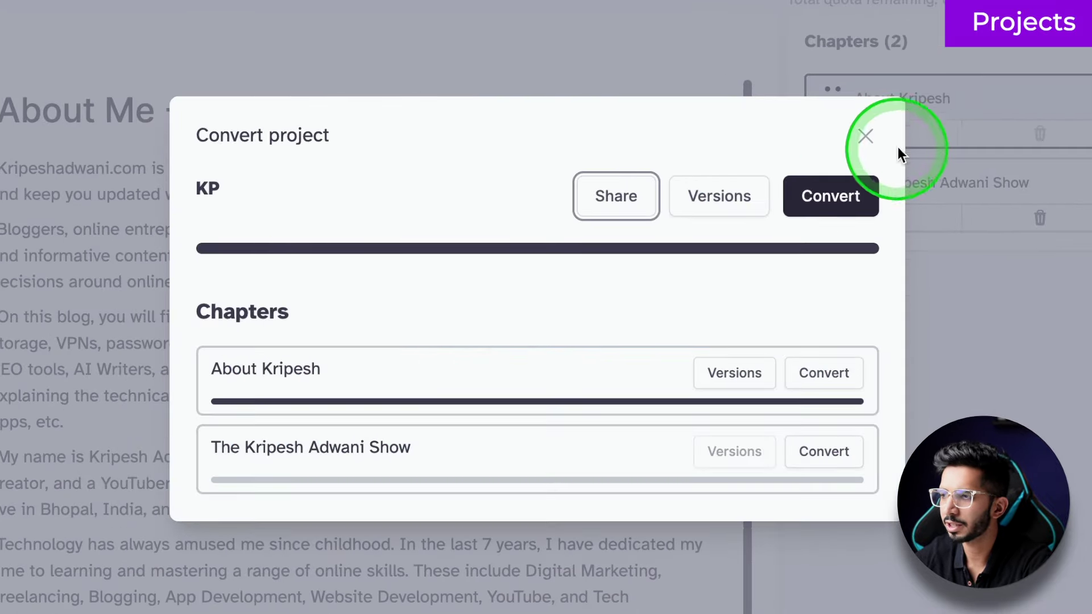
{"action": "left_click", "coordinate": [865, 137]}
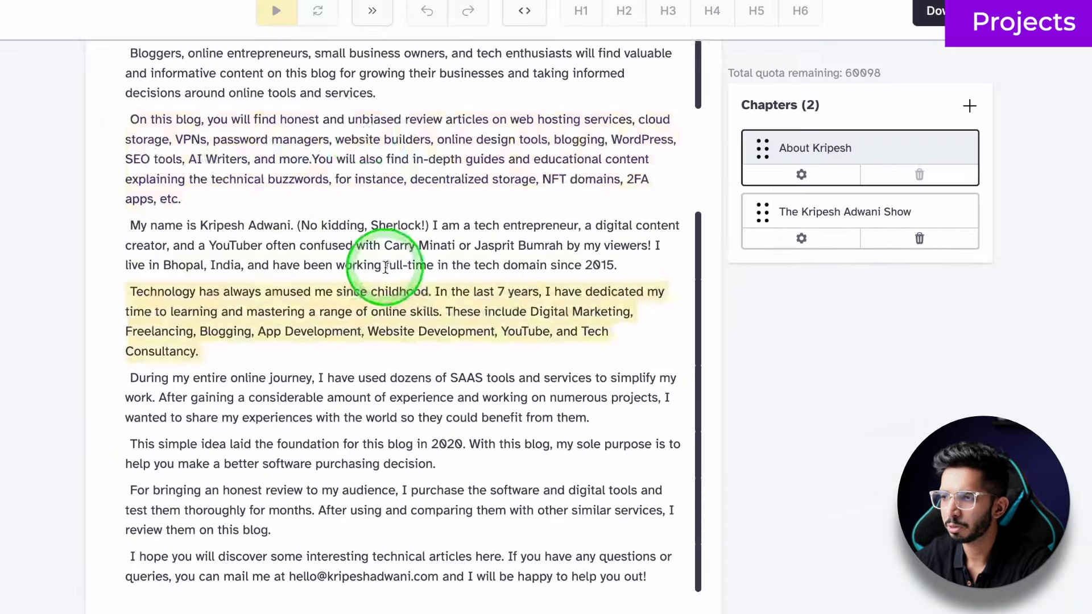
{"action": "scroll", "coordinate": [365, 139], "scroll_direction": "up", "scroll_amount": 2}
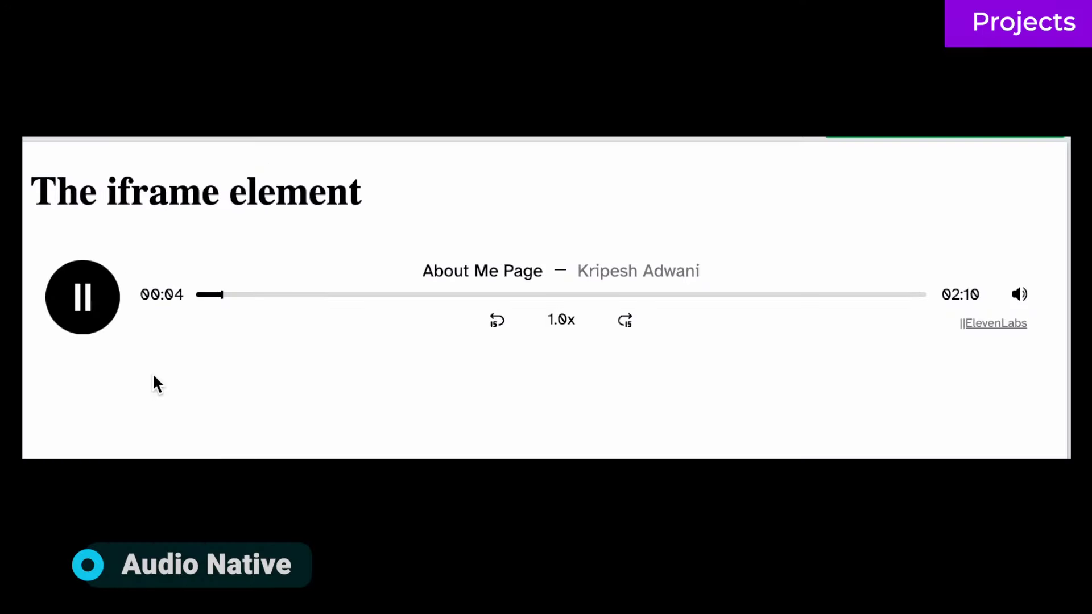